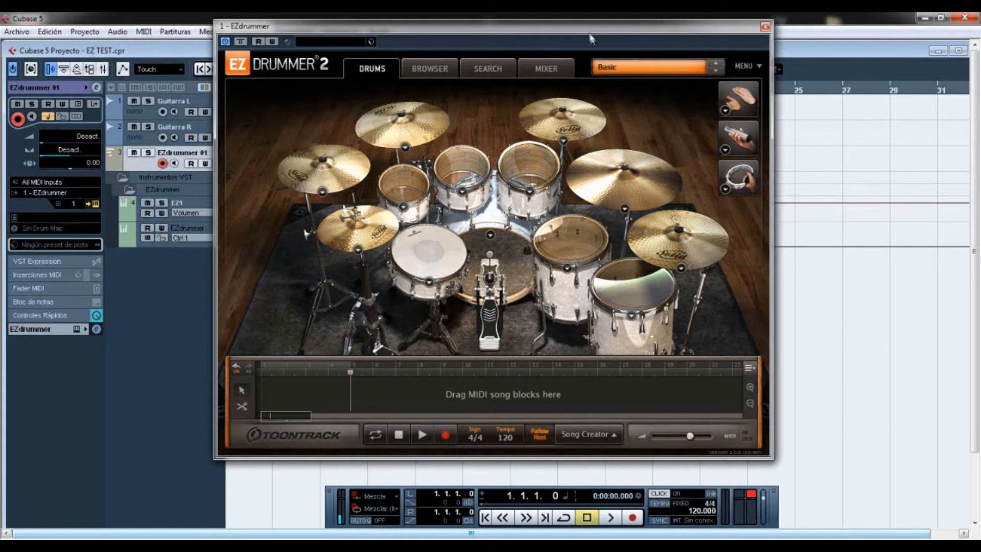
drag(585, 27, 583, 37)
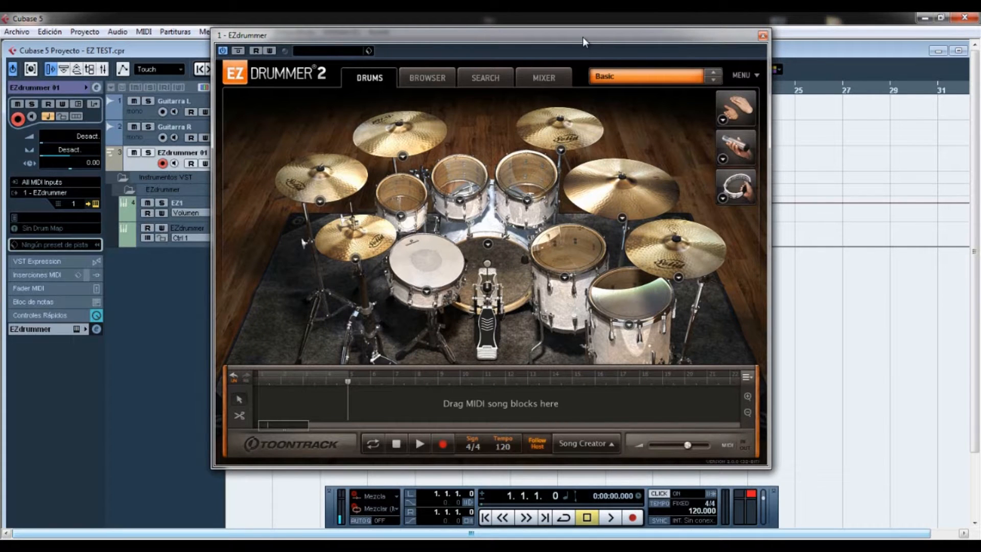
mouse_move(583, 41)
mouse_down()
mouse_move(551, 38)
mouse_move(567, 40)
mouse_up()
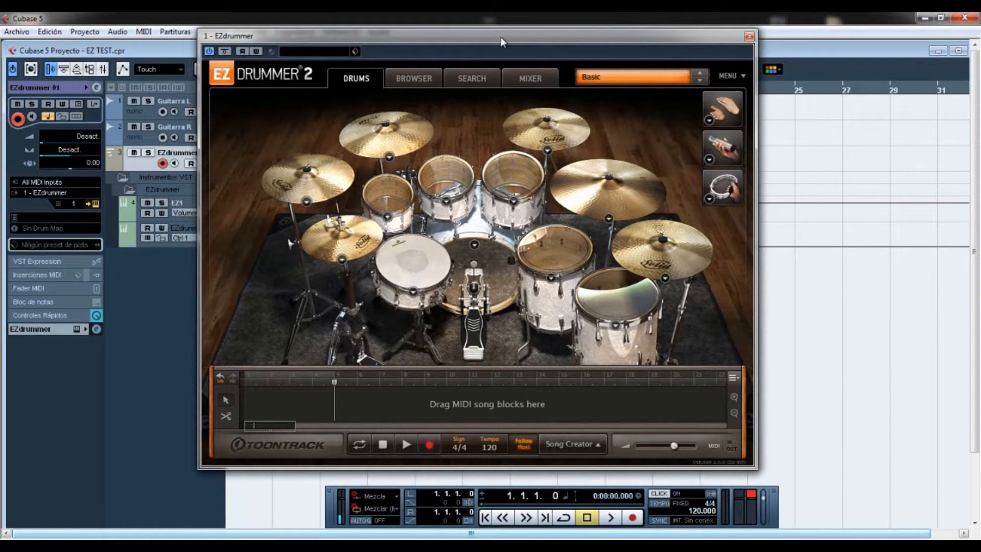
drag(499, 39, 492, 36)
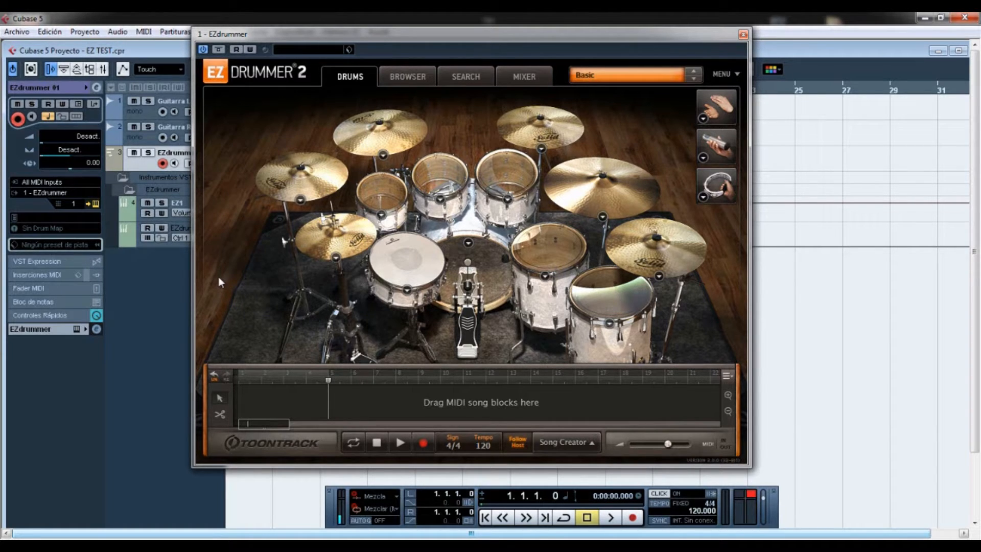
Audition the snare, the three rack toms and the first floor tom of the Basic preset kit.
click(386, 257)
click(380, 191)
click(440, 180)
click(509, 179)
click(543, 250)
click(390, 270)
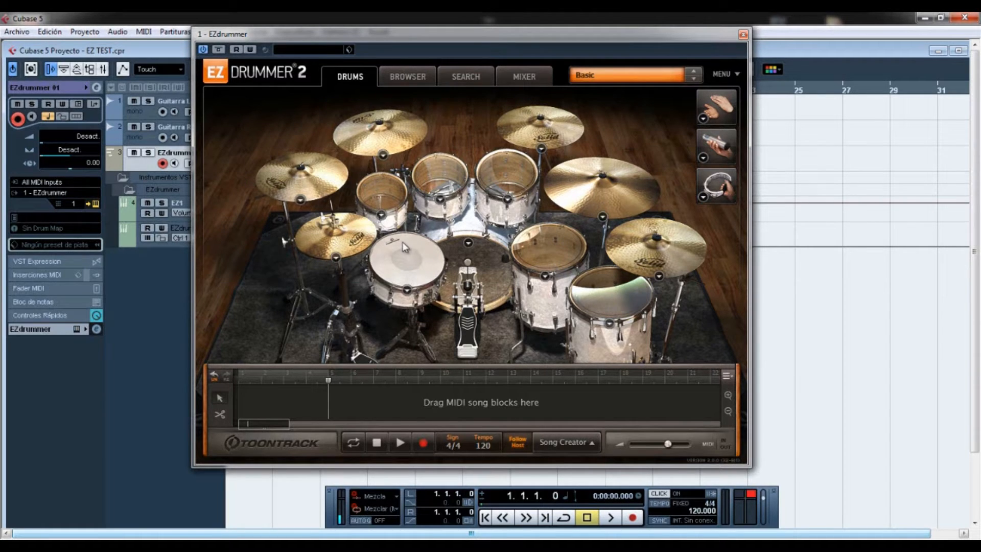
click(405, 256)
Load the 80s preset from the EZdrummer 2 Modern library.
click(642, 77)
mouse_move(635, 107)
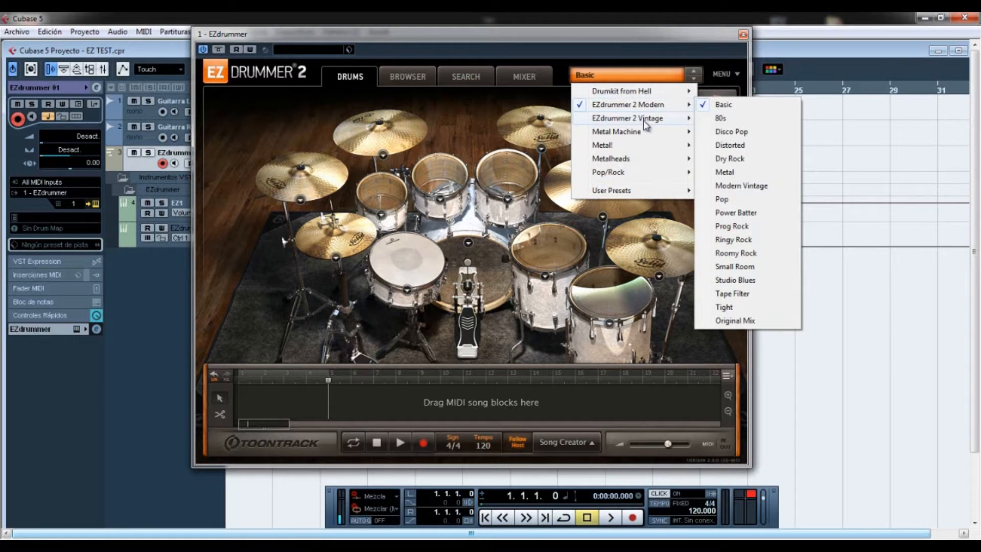
mouse_move(647, 125)
click(722, 119)
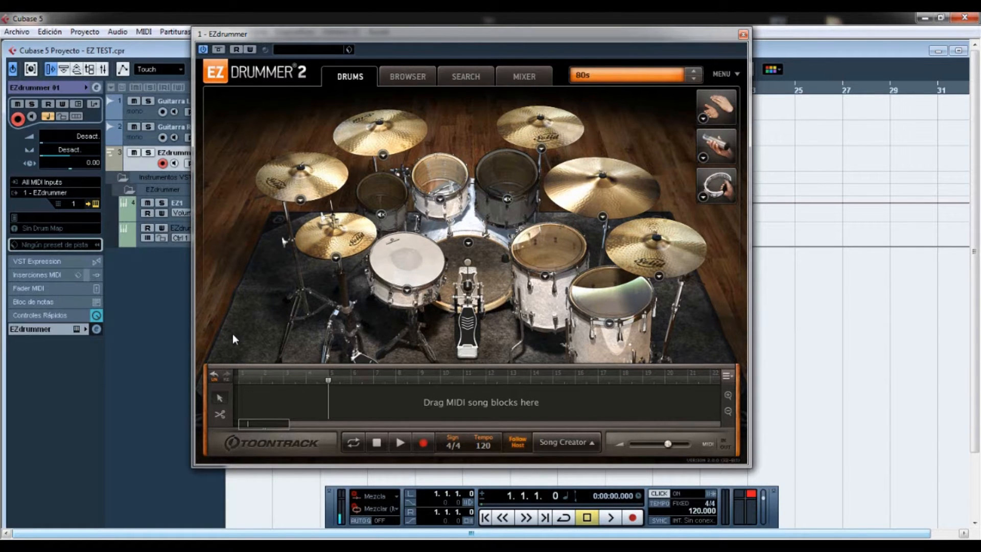
Load the Metal preset from the EZdrummer 2 Modern library.
click(632, 76)
mouse_move(636, 105)
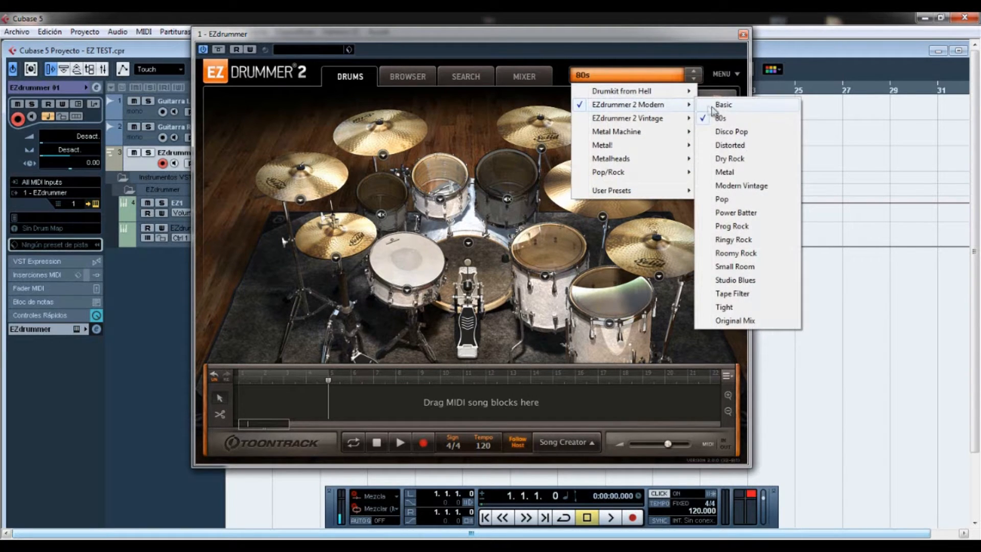
click(736, 173)
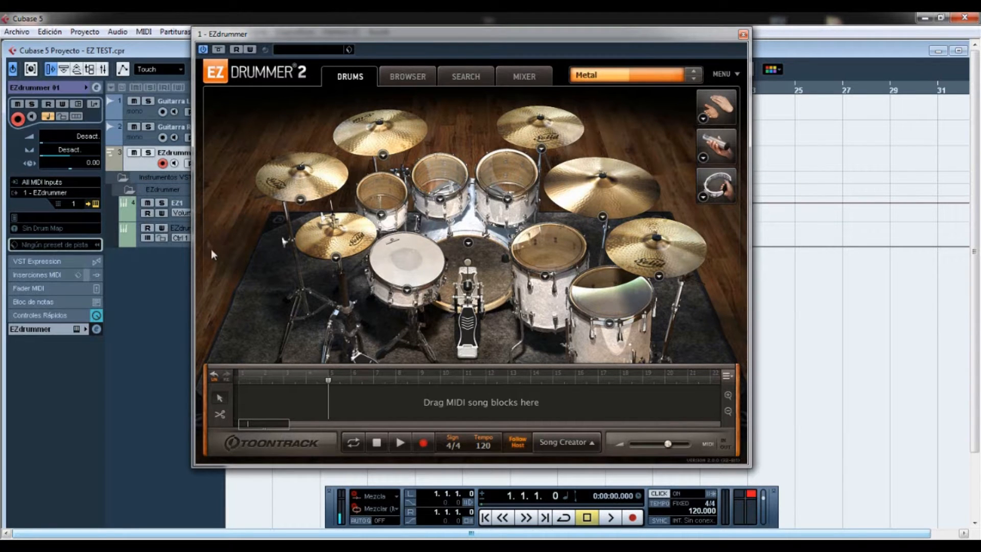
Audition the Metal preset's kick, snare and smallest rack tom.
click(465, 268)
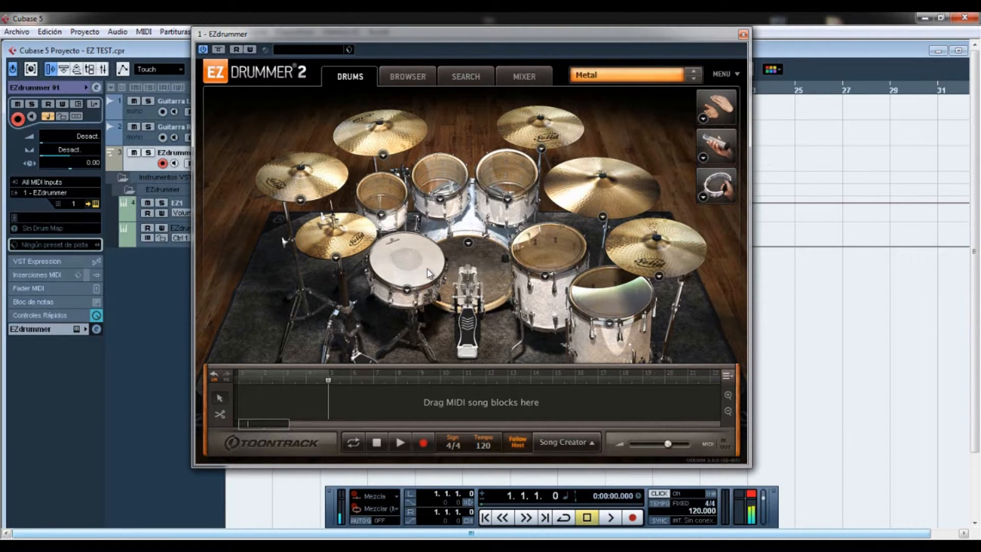
click(419, 267)
click(385, 196)
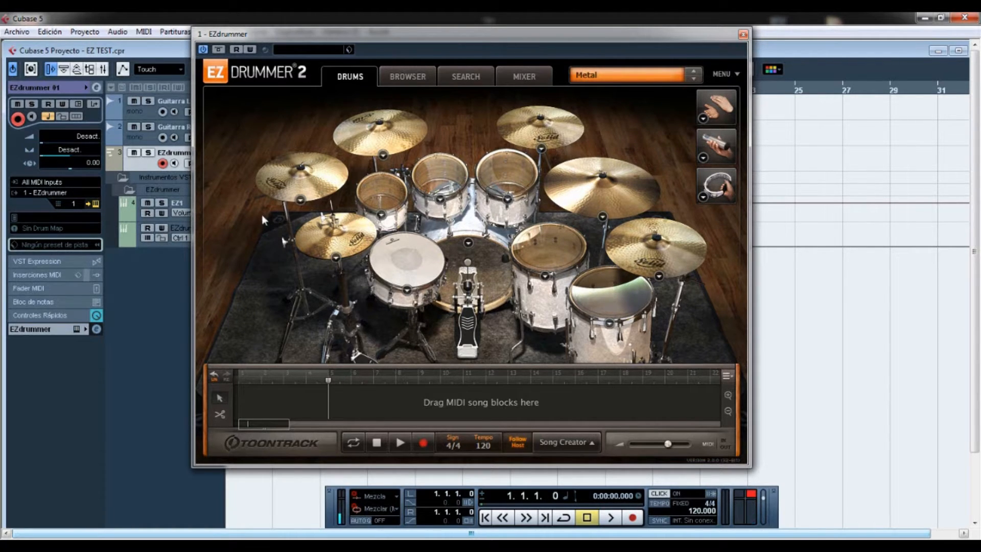
click(409, 259)
click(382, 193)
click(411, 254)
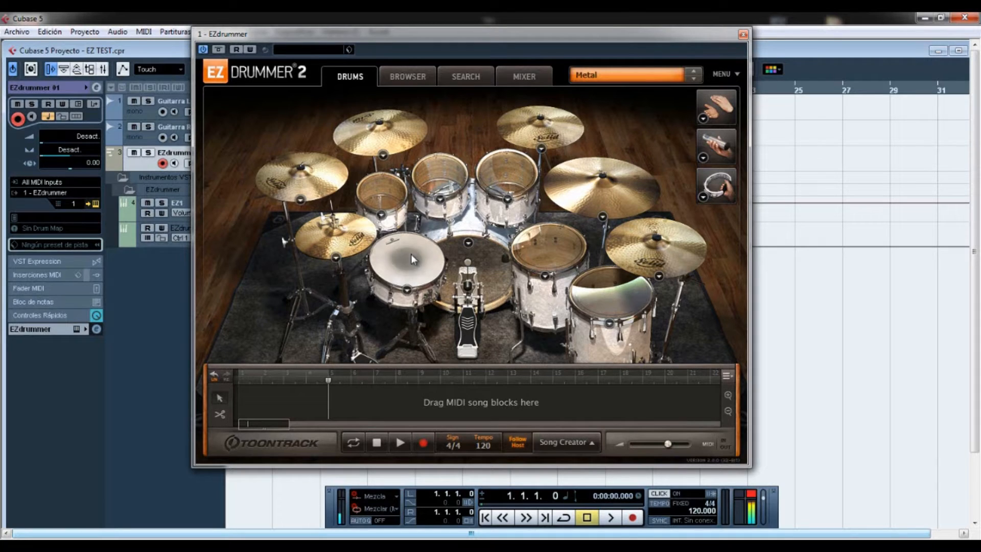
Open the snare's instrument settings and replace it with Big Crack Snare from the Metal! library.
click(408, 289)
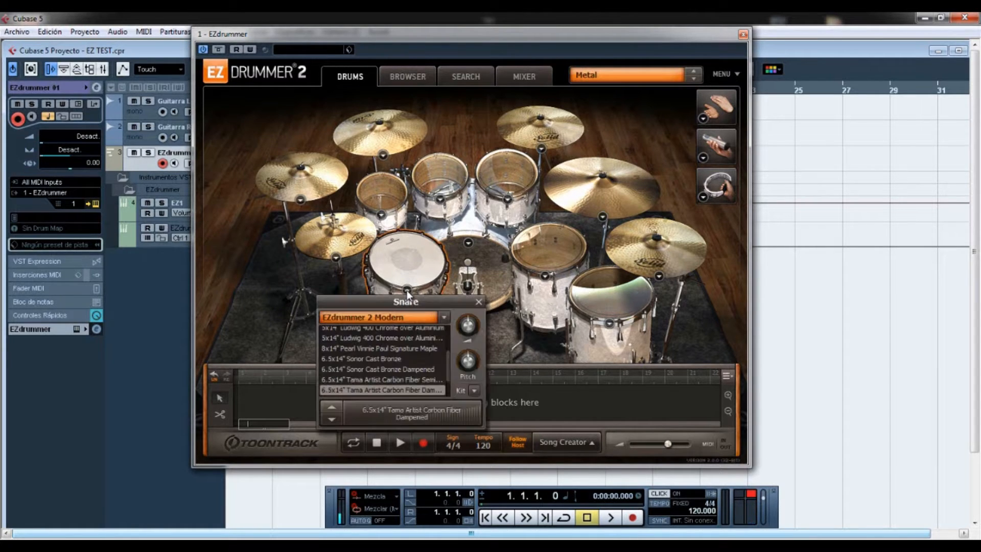
click(444, 319)
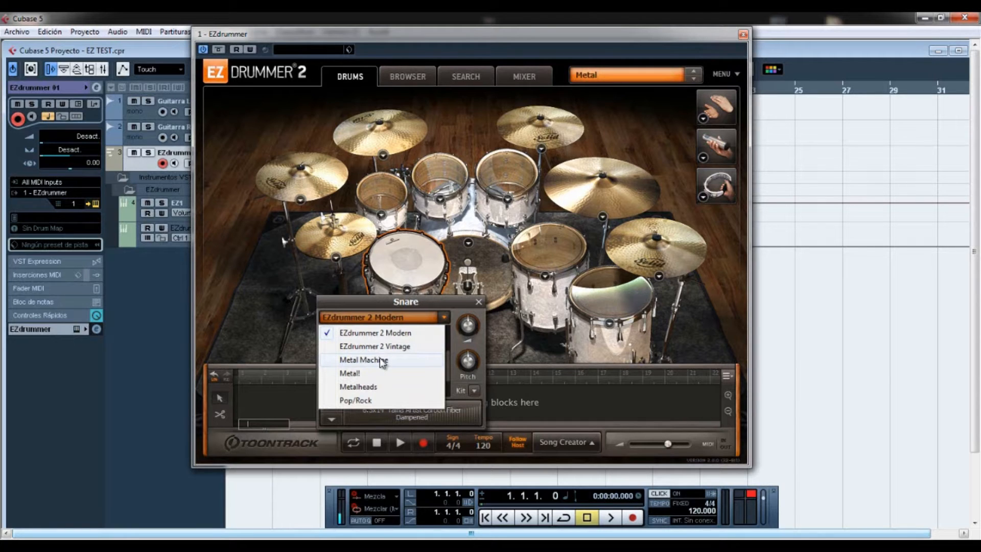
click(378, 373)
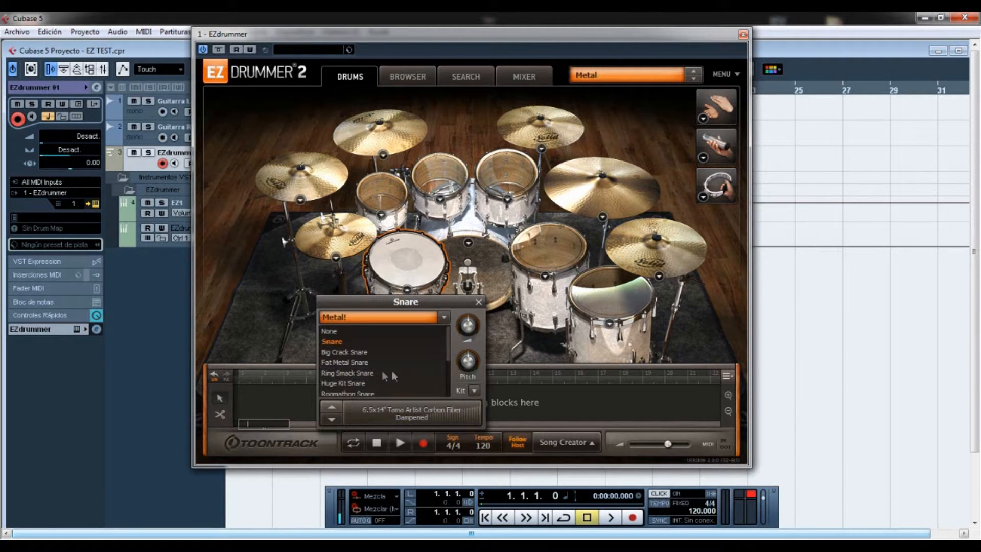
click(352, 352)
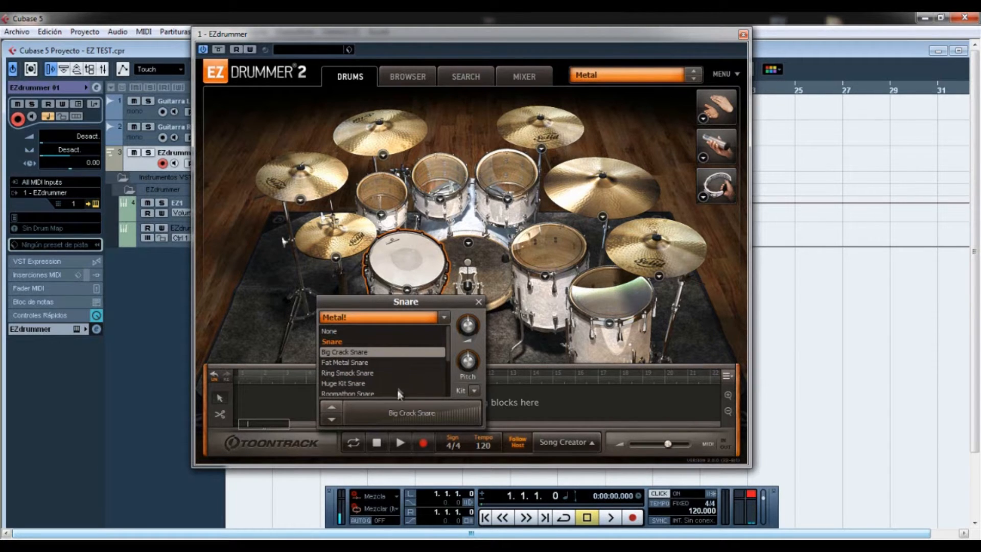
Audition Big Crack Snare at increasing velocities, from soft to hardest, in its instrument settings.
click(370, 412)
click(407, 413)
click(439, 413)
click(464, 413)
click(471, 412)
click(476, 412)
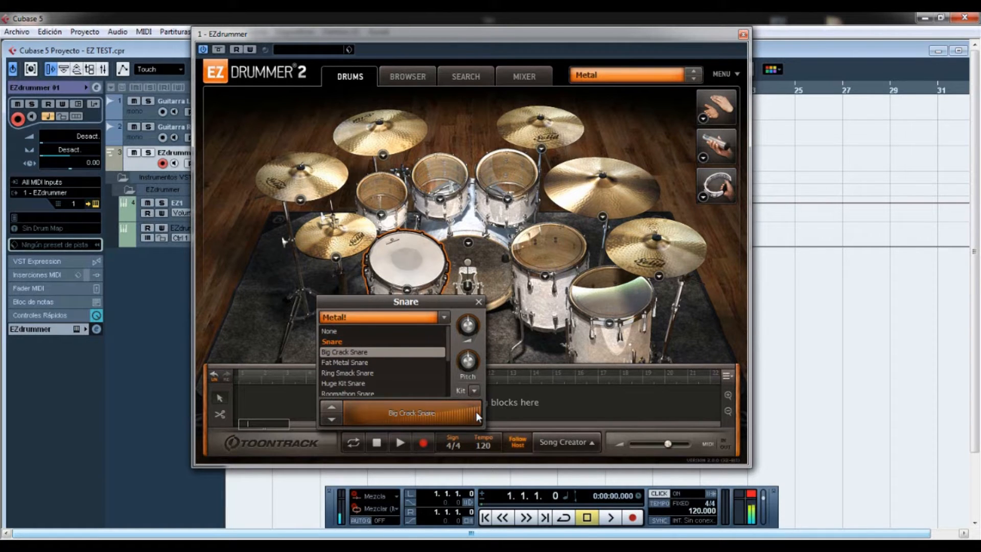
click(475, 412)
click(477, 412)
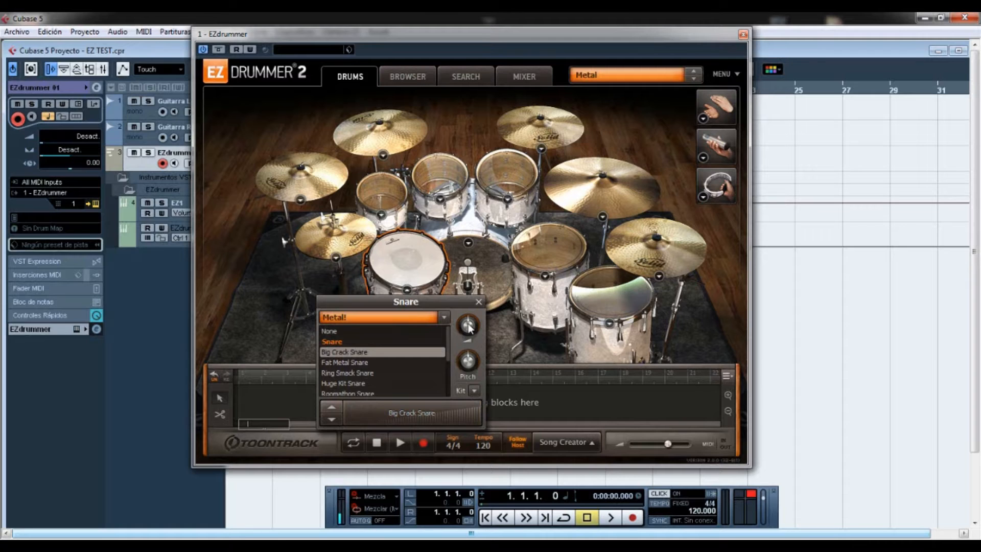
Raise and lower the snare's volume, auditioning it at each level, and return the volume to its default.
drag(467, 325, 466, 283)
click(415, 254)
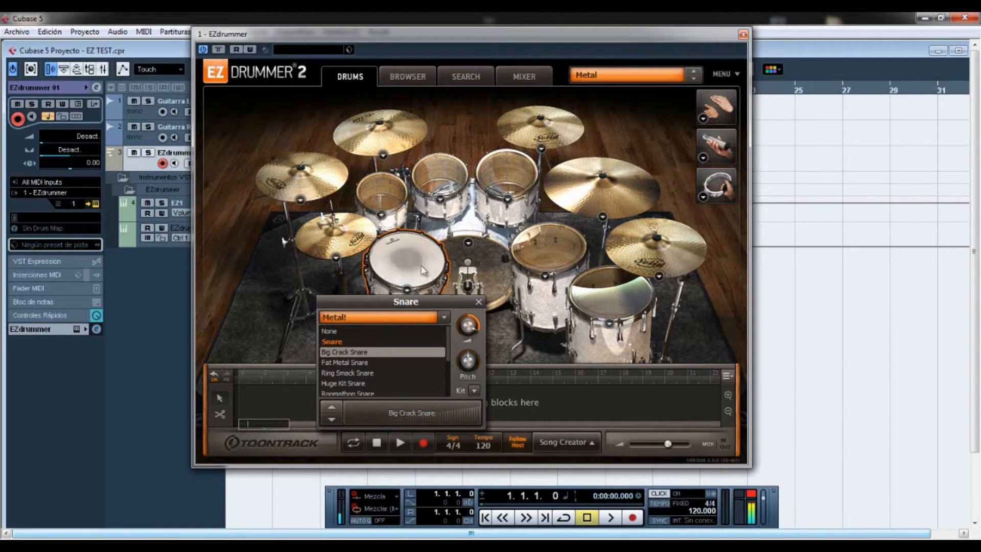
drag(471, 324, 471, 340)
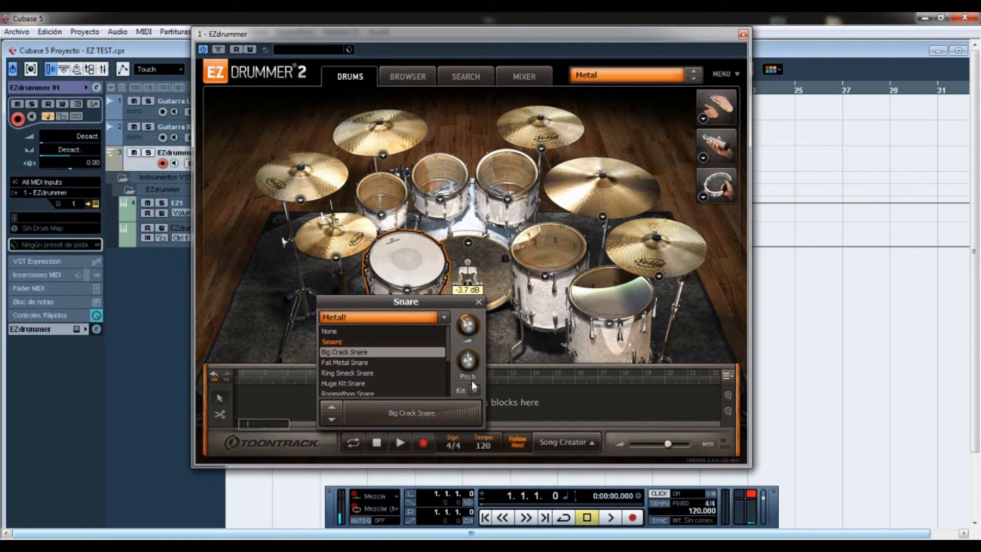
click(407, 263)
drag(468, 323, 468, 296)
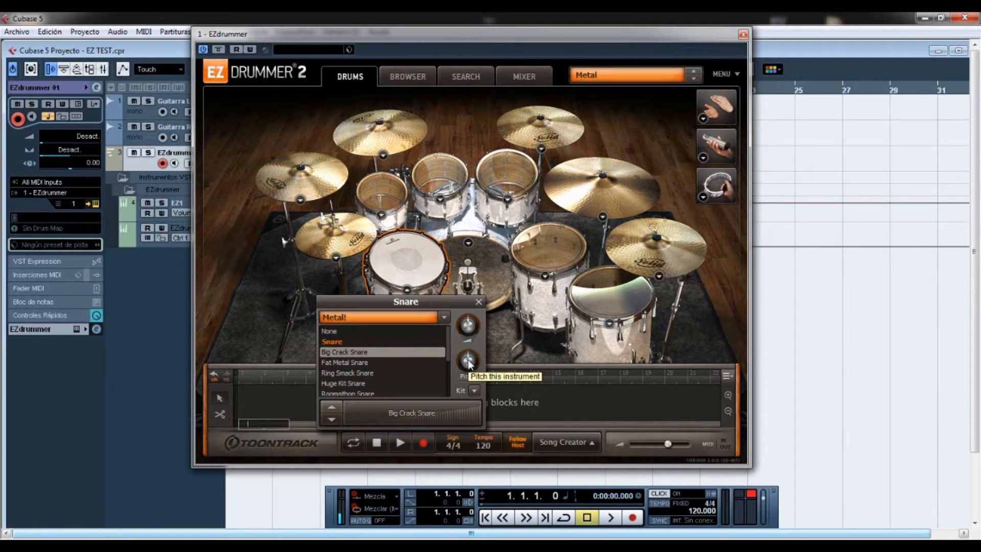
Raise the snare's pitch to 7.2, audition it, try a much lower pitch, and return the pitch to its default.
drag(471, 364, 473, 349)
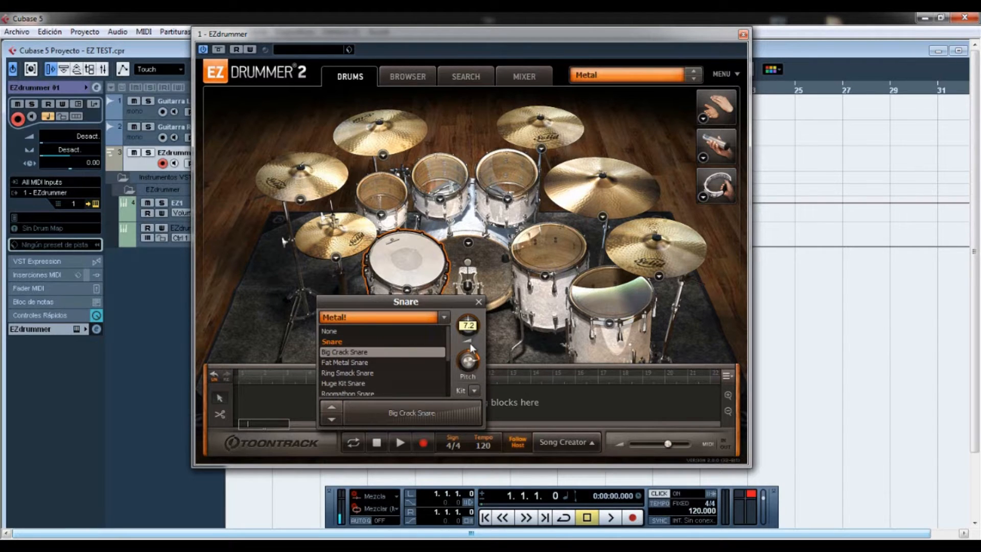
click(409, 268)
click(409, 268)
click(409, 268)
drag(471, 366, 469, 426)
click(408, 263)
drag(471, 367, 470, 335)
Replace the entire drum kit with Empty Kit from the snare's instrument settings.
click(474, 391)
click(474, 391)
click(474, 392)
click(494, 423)
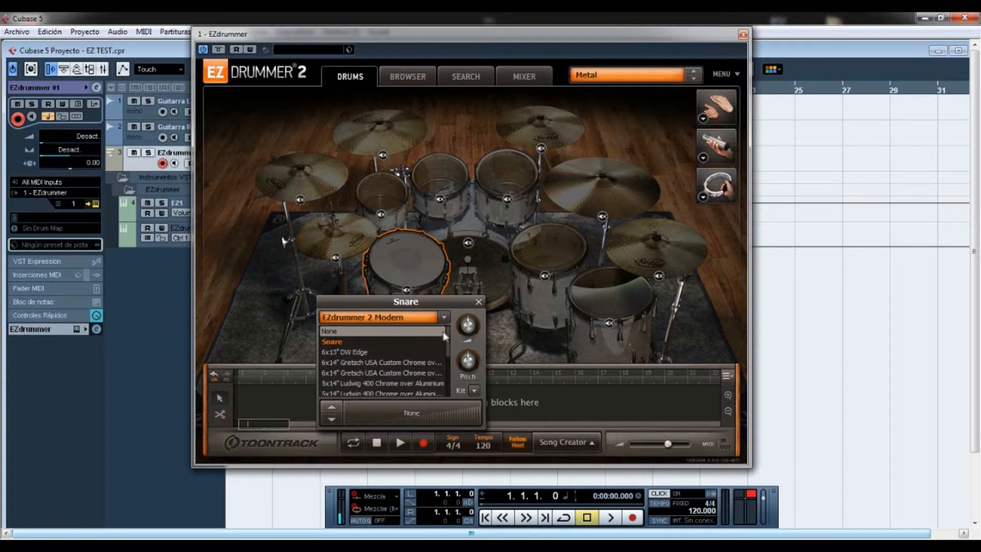
Replace the entire kit with Gretsch USA Custom and close the snare's settings.
click(474, 391)
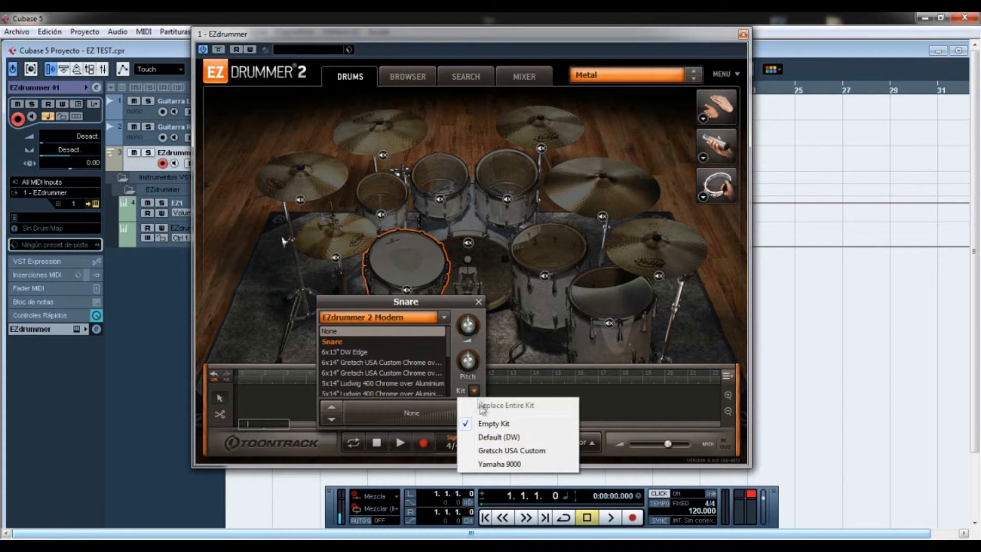
click(510, 452)
click(479, 301)
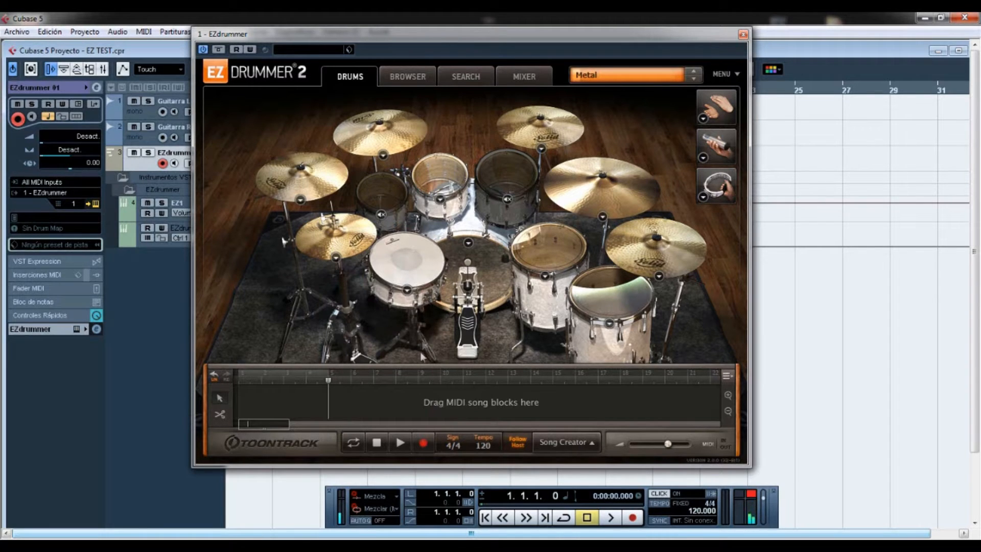
Replace the entire kit with Default (DW) from the snare's settings, close them and audition the snare.
click(407, 291)
click(475, 390)
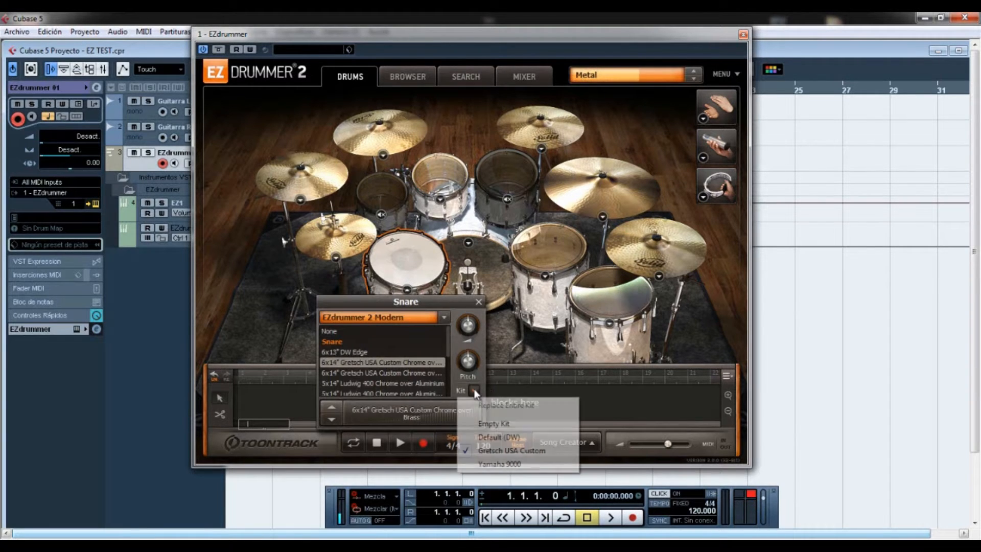
click(501, 438)
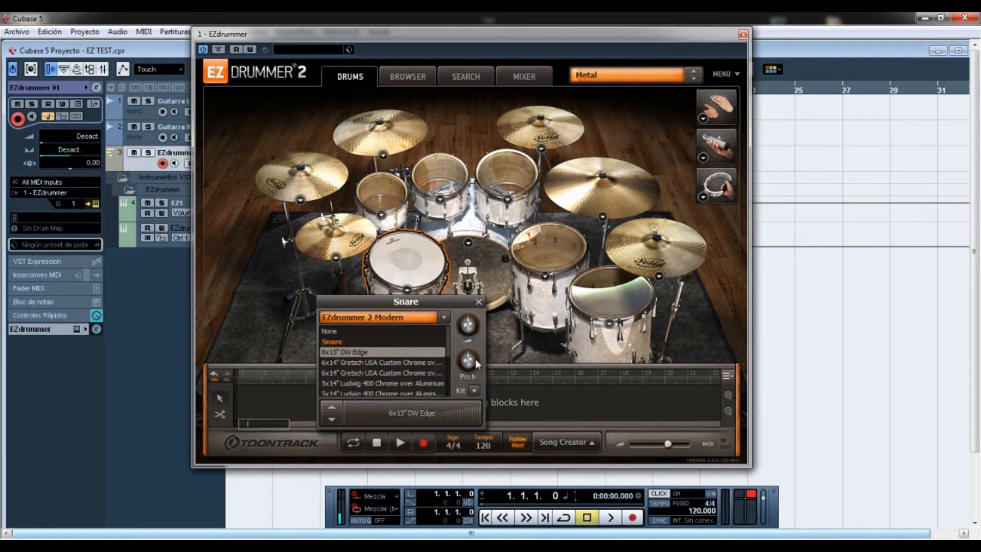
click(479, 302)
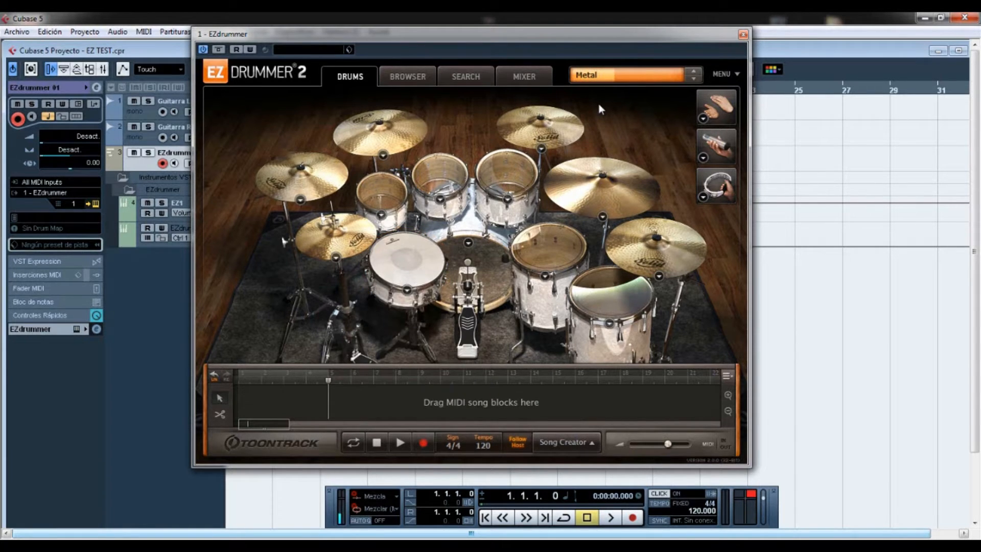
click(408, 261)
Swap the DW kit's snare for Big Crack Snare from the Metal! library and close its settings.
click(408, 288)
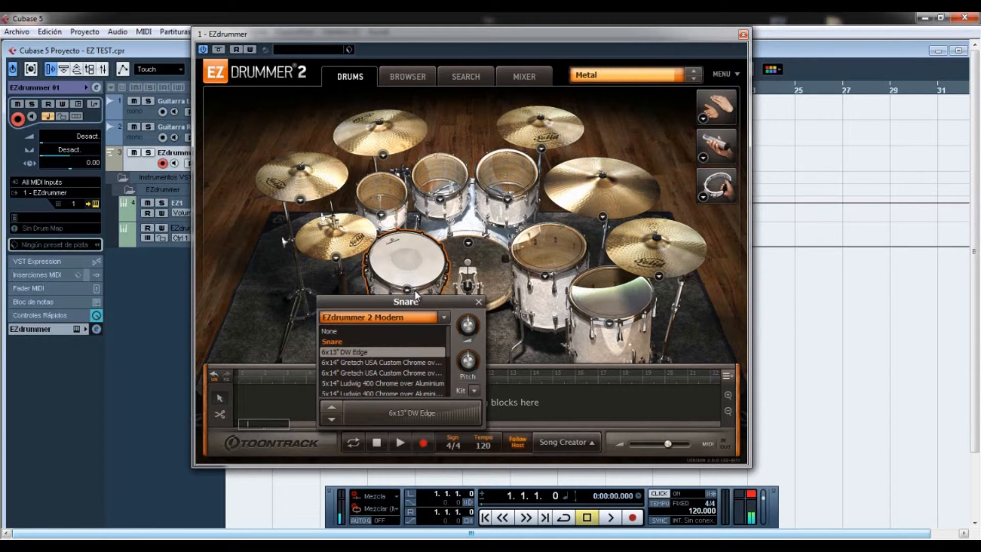
click(438, 318)
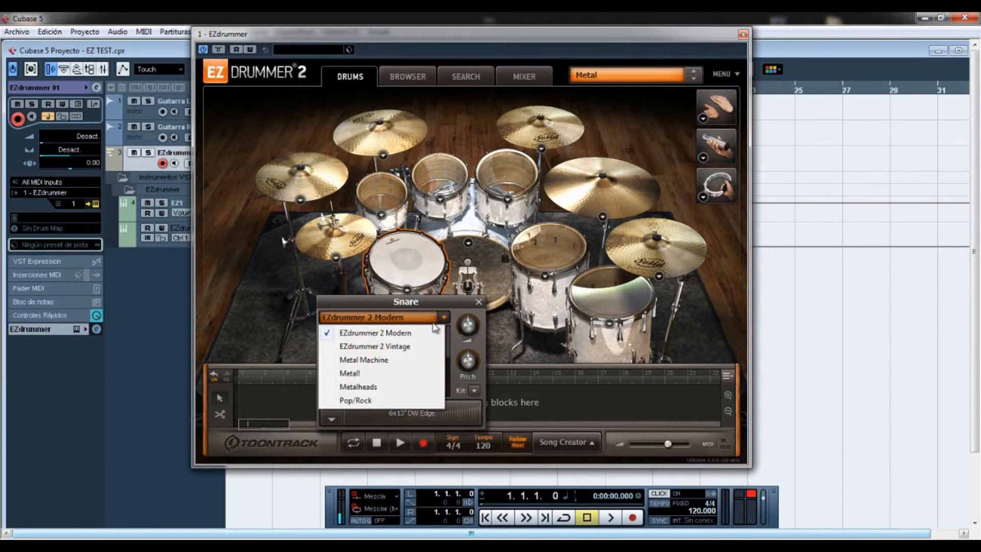
click(377, 379)
click(359, 352)
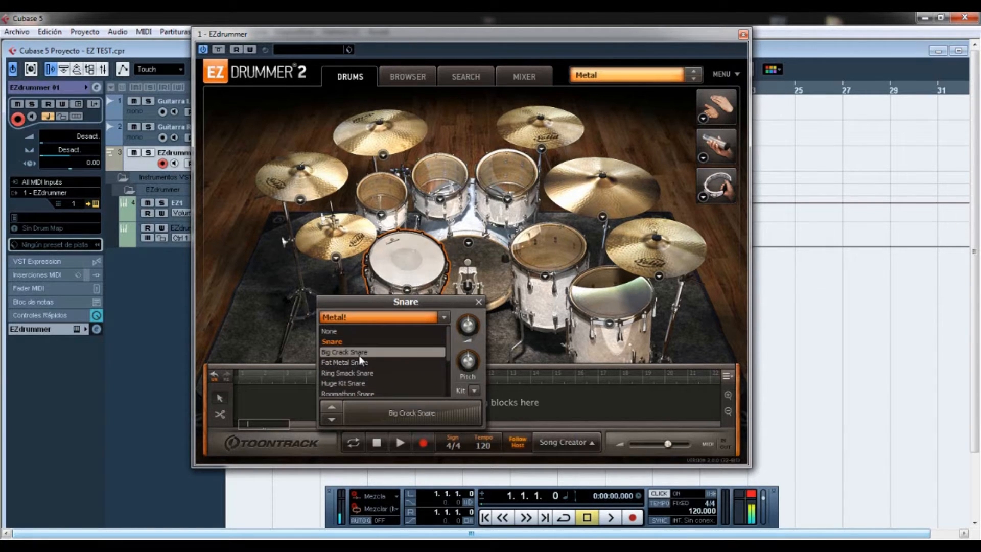
click(479, 302)
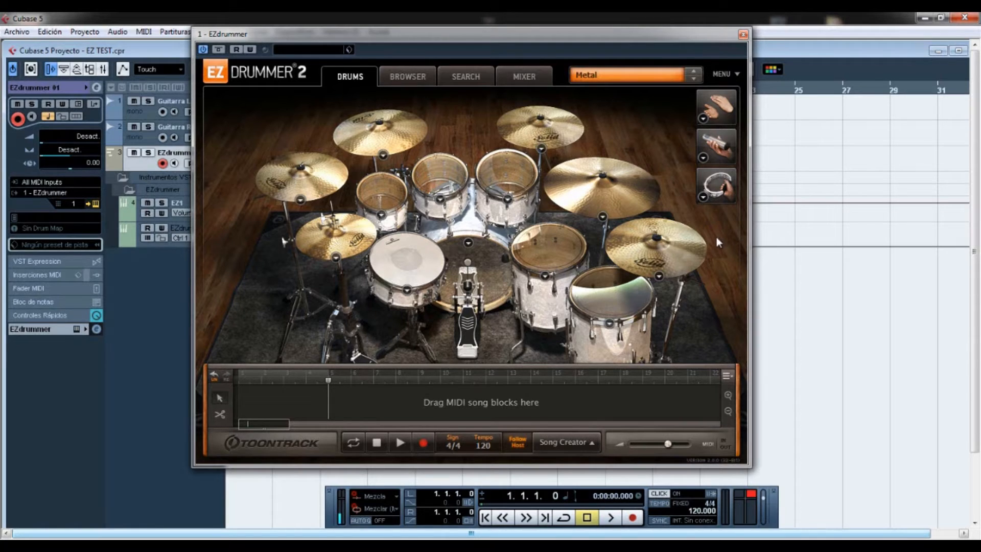
Audition the tambourine pad, compare Tambourine 1 with Tambourine 2 in its settings, and keep Tambourine 2.
click(719, 188)
click(703, 196)
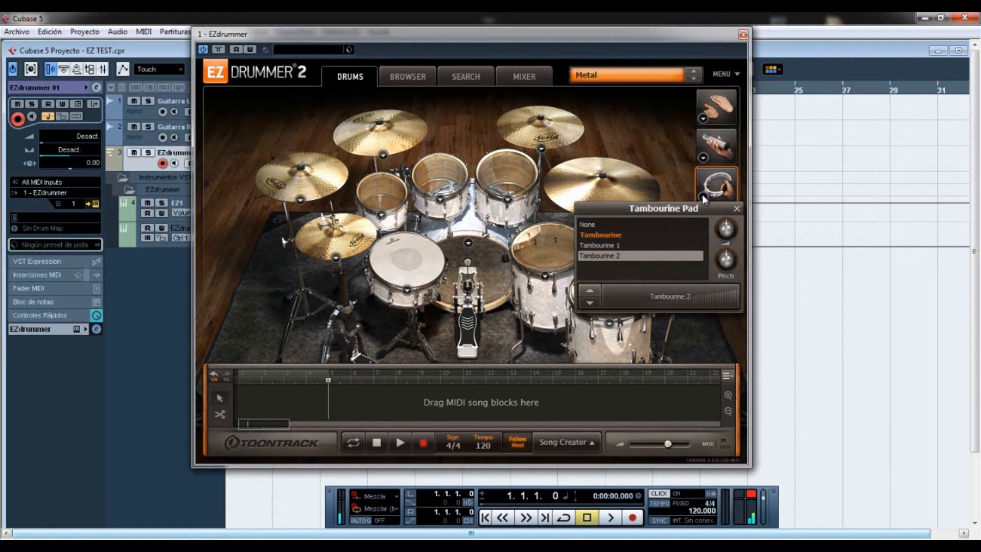
click(605, 245)
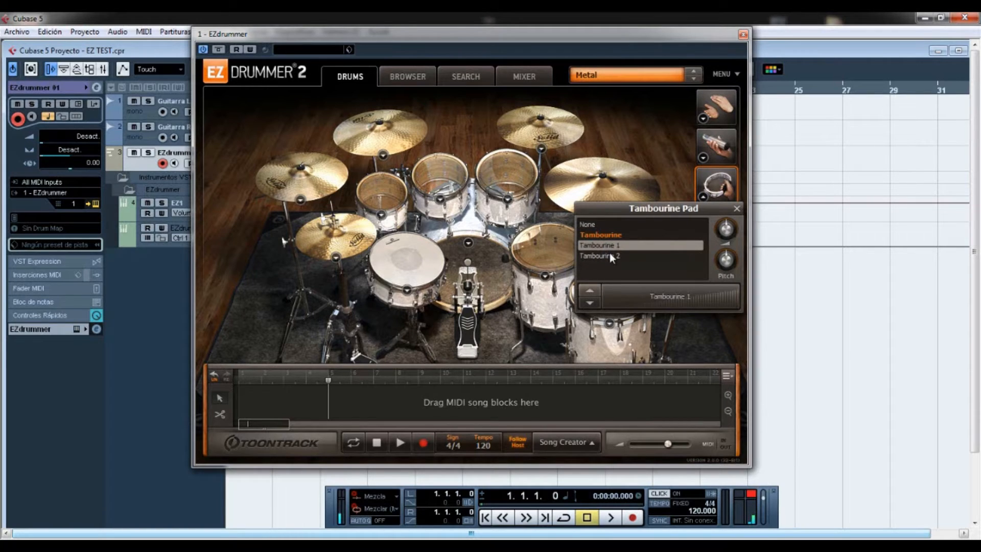
click(611, 255)
click(609, 245)
click(609, 255)
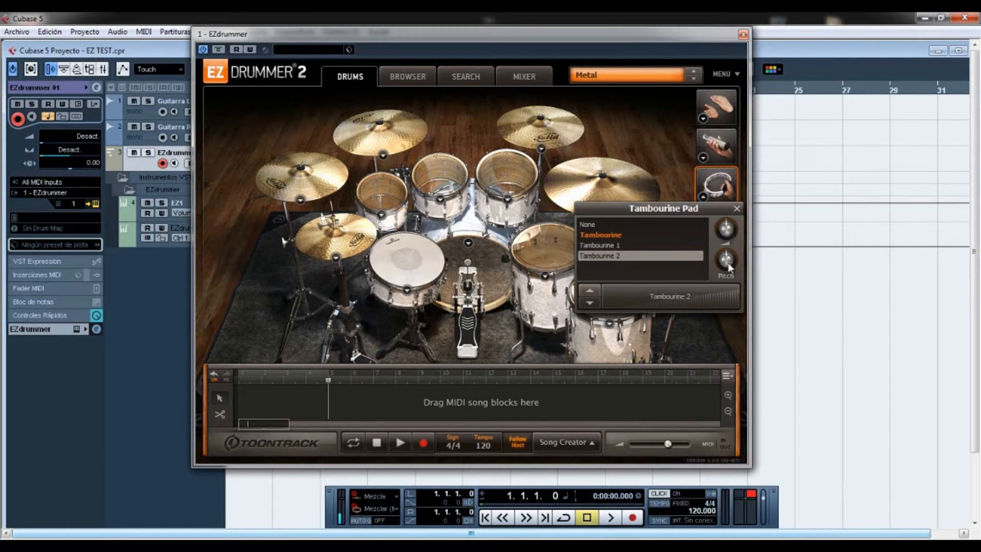
click(737, 209)
Audition the percussion pad above the tambourine and the hand clap pad.
click(714, 149)
click(714, 150)
click(714, 152)
click(718, 116)
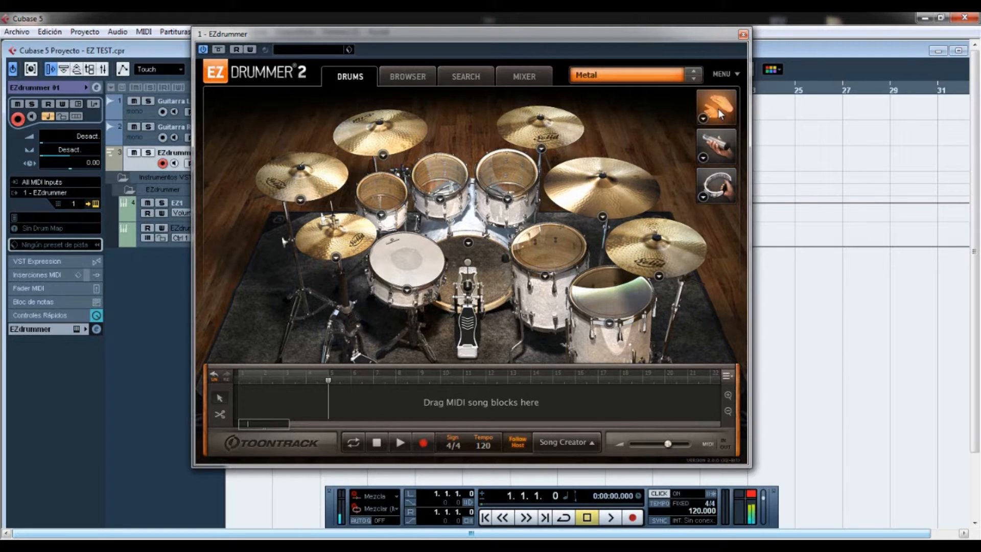
Audition the hand clap pad once more and look through the EZdrummer and EZX MIDI groove libraries in the Browser.
click(719, 109)
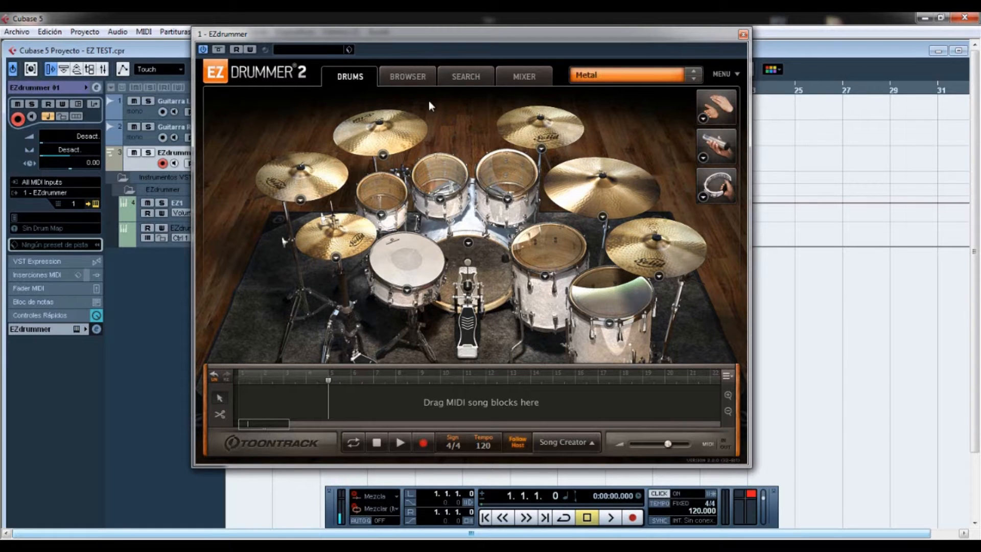
click(403, 76)
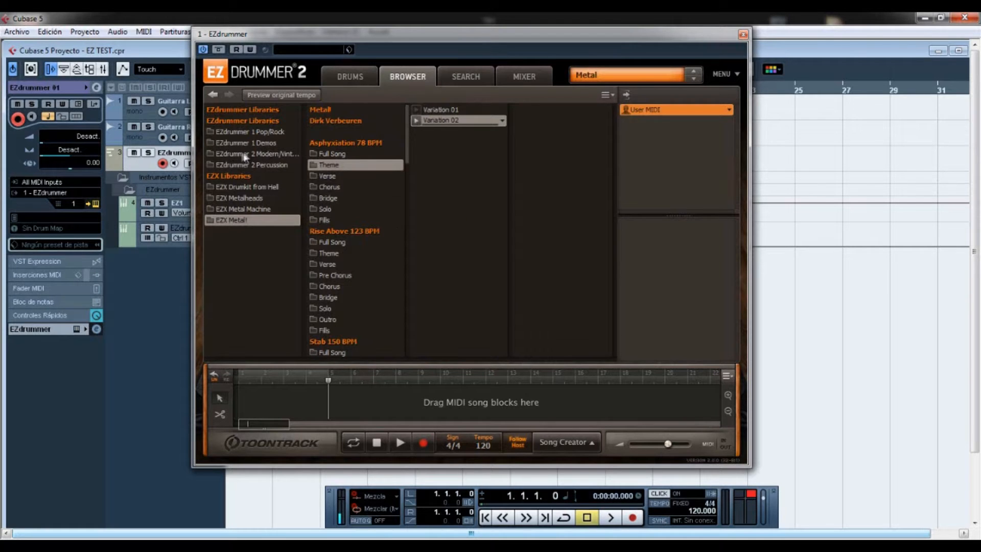
click(225, 144)
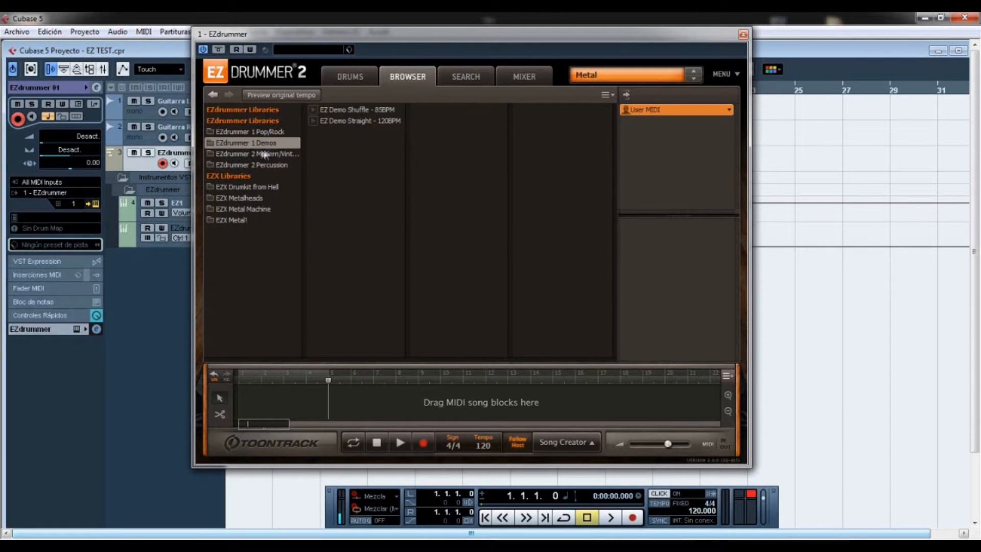
click(226, 167)
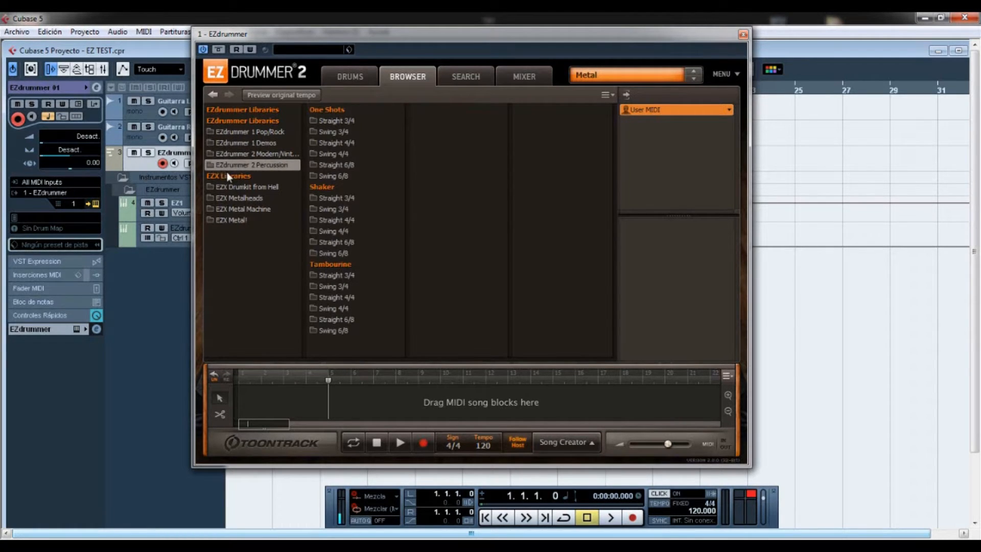
click(240, 186)
click(244, 200)
click(243, 208)
click(242, 219)
click(242, 208)
click(243, 198)
Preview the 01. Hats - Closed variation of Groove 001 in EZX Drumkit from Hell's Metal (1/2) folder and stop it.
click(242, 186)
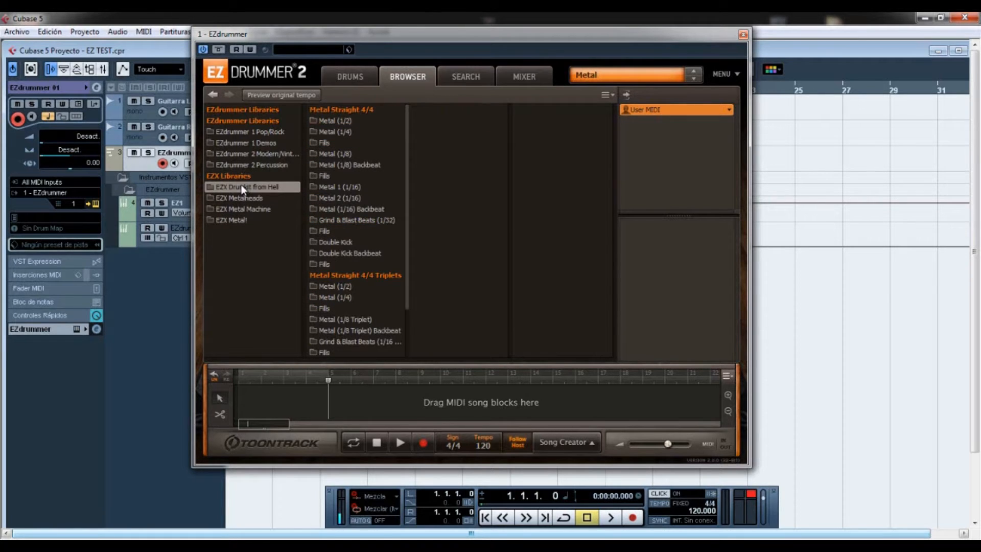
click(330, 121)
click(429, 121)
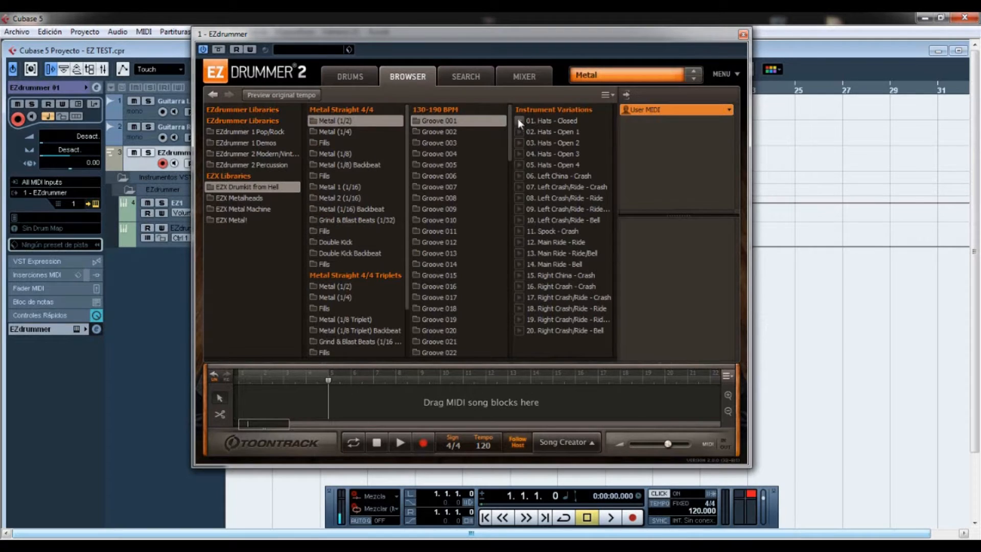
click(518, 121)
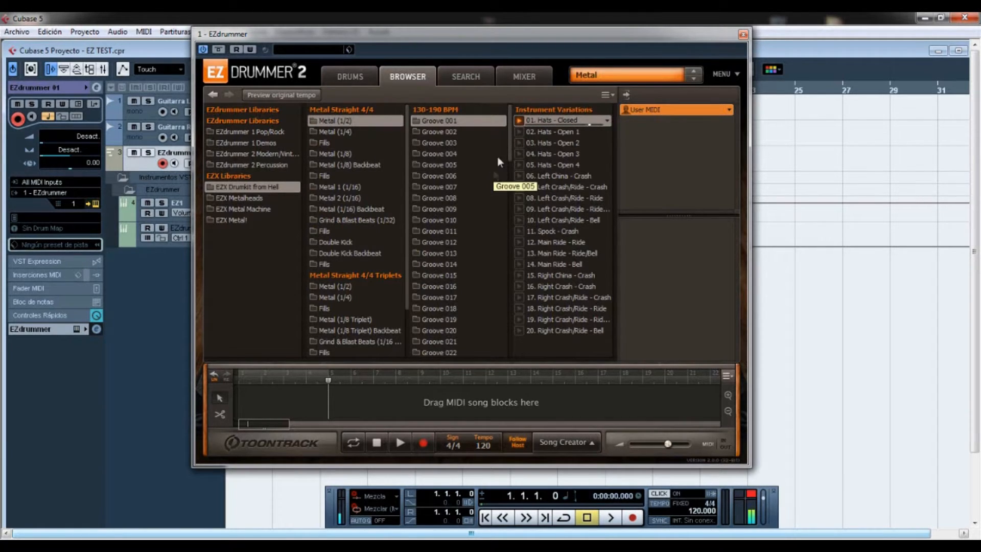
click(519, 120)
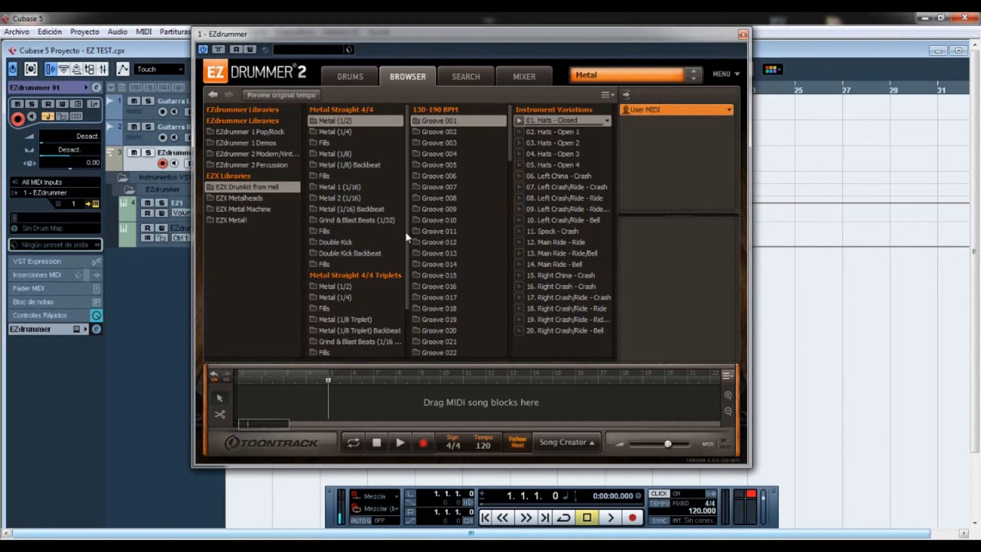
Place Variation 01 of the Lethargica 98 BPM Theme from EZX Metalheads at the start of the song track.
scroll(407, 251, down, 2)
click(244, 209)
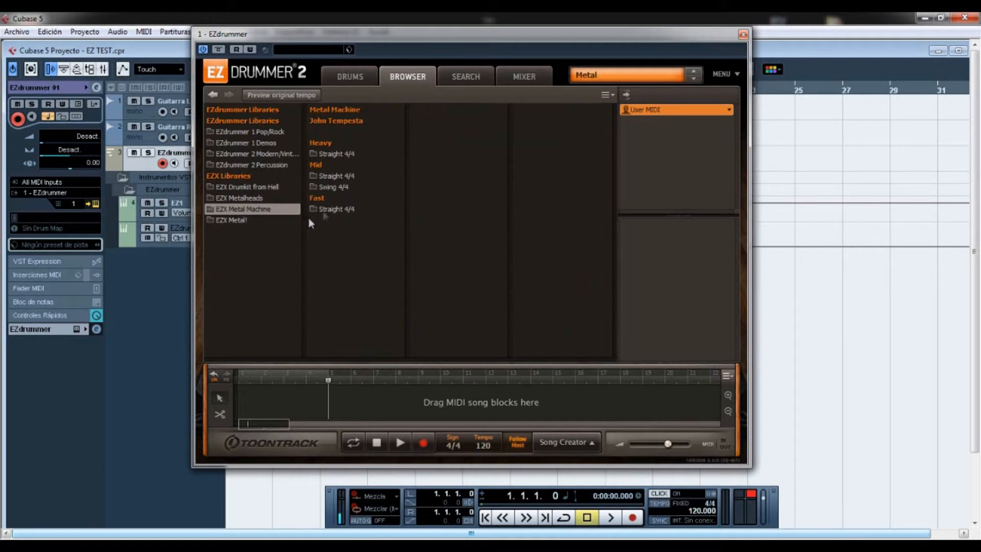
click(249, 198)
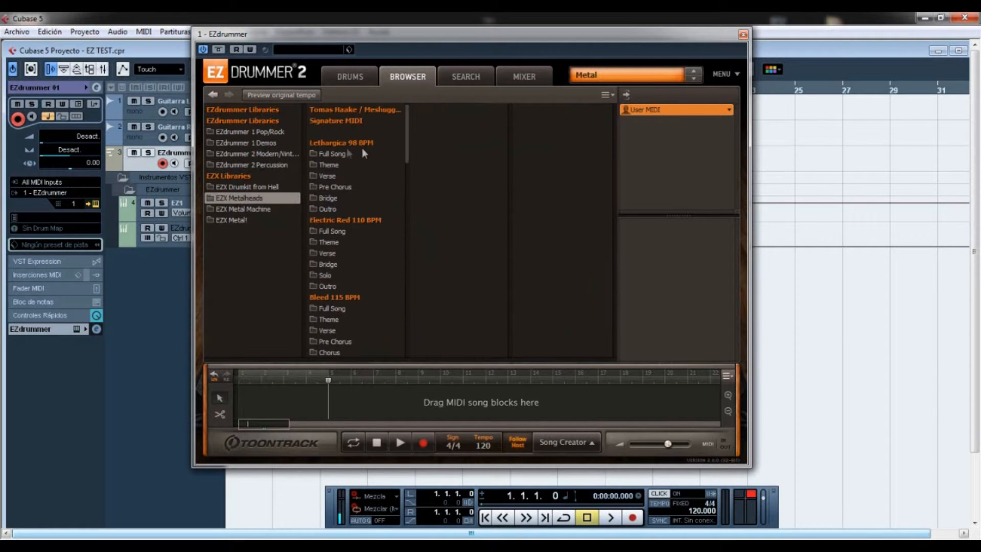
click(341, 165)
drag(440, 108, 246, 396)
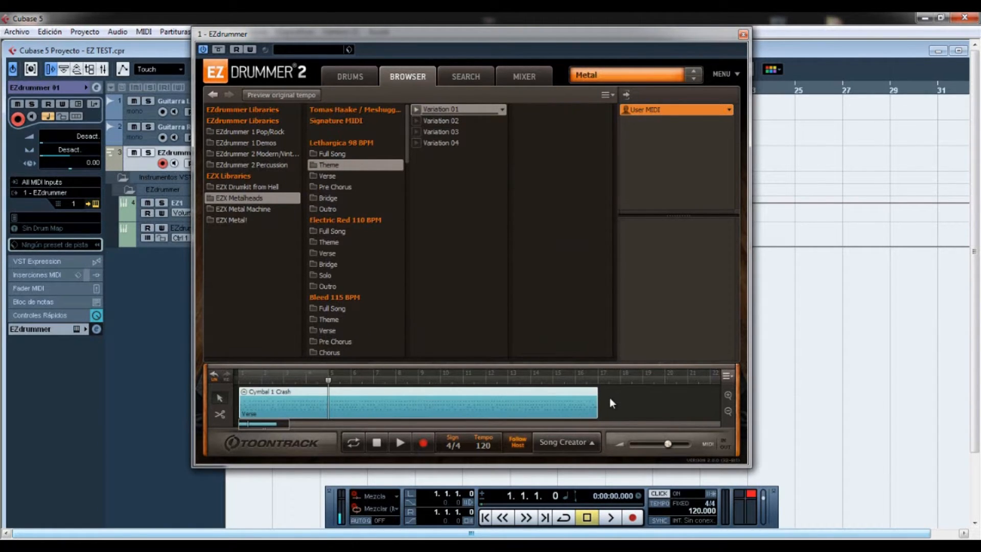
Play the block on the song track, stop it and set the Cubase project tempo to 130.
click(400, 442)
click(378, 442)
double_click(698, 512)
key(Return)
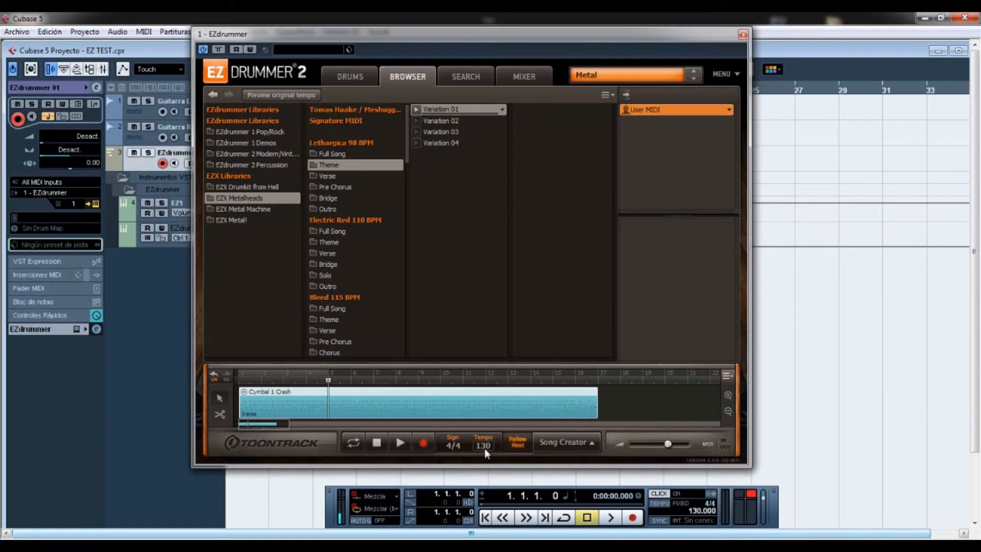
Play the block at the new tempo, stop it and set the Cubase project tempo back to 120.
click(403, 443)
click(403, 443)
double_click(695, 511)
text(120)
key(Return)
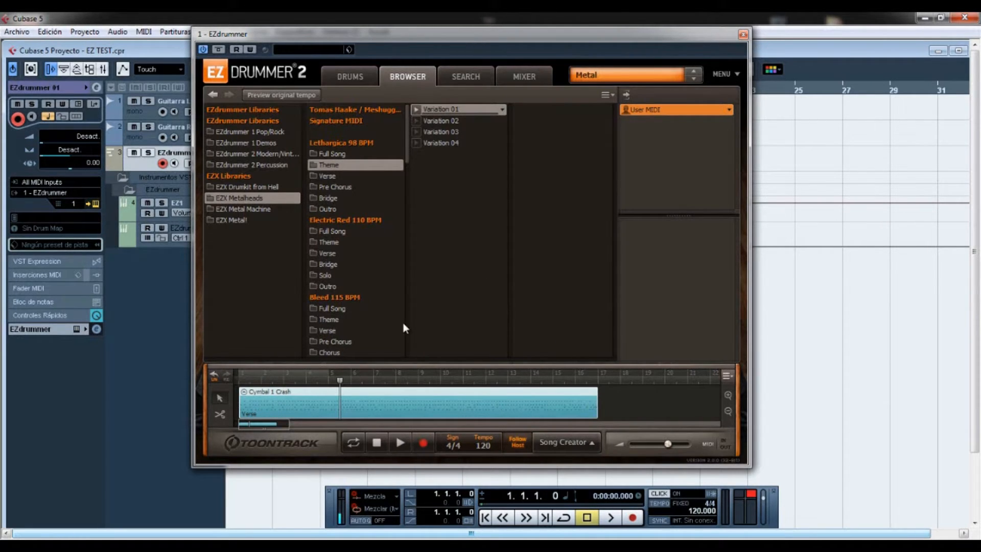
Search the grooves with the genre filter Blues, type Beat and power hand Hi-Hat Open.
click(461, 80)
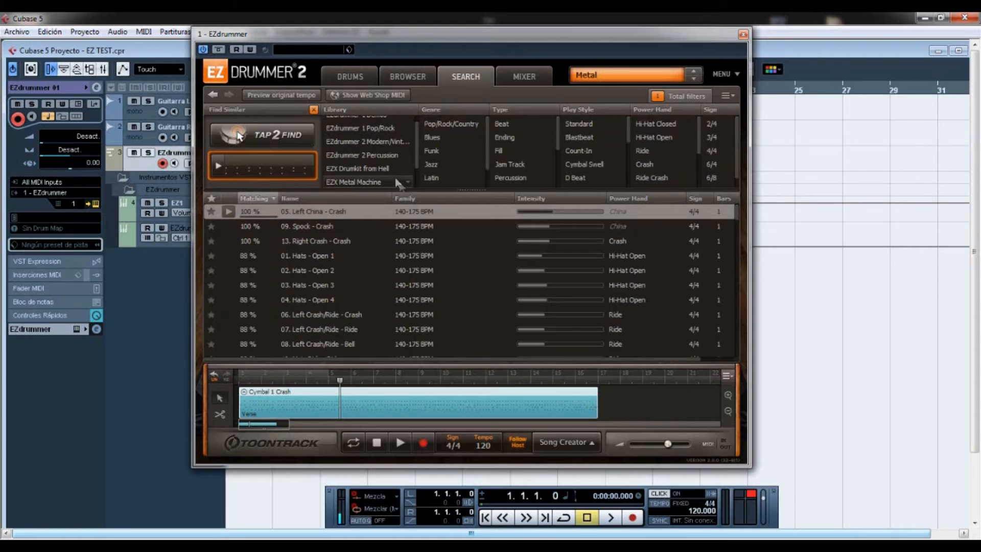
scroll(409, 146, up, 1)
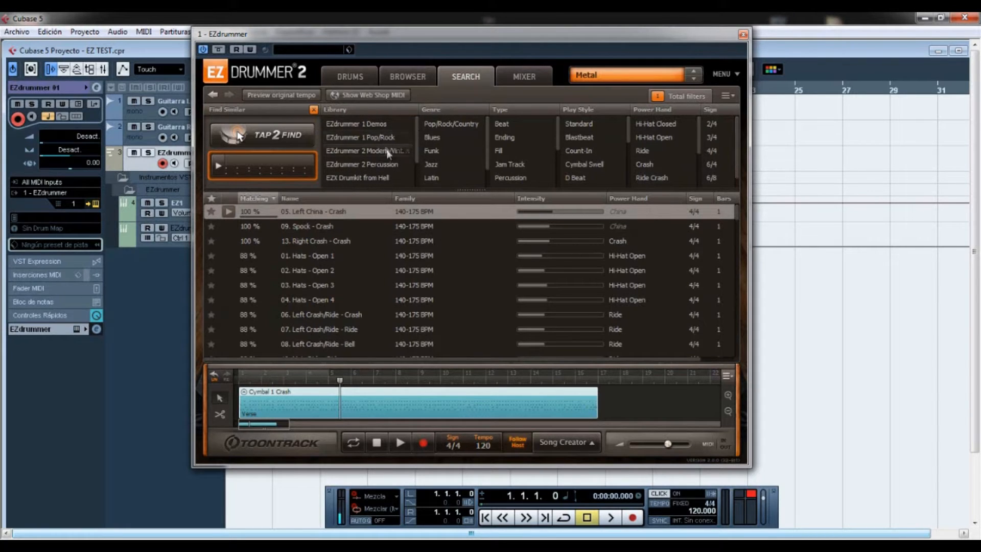
mouse_move(417, 130)
mouse_down()
mouse_move(419, 160)
mouse_move(416, 134)
mouse_up()
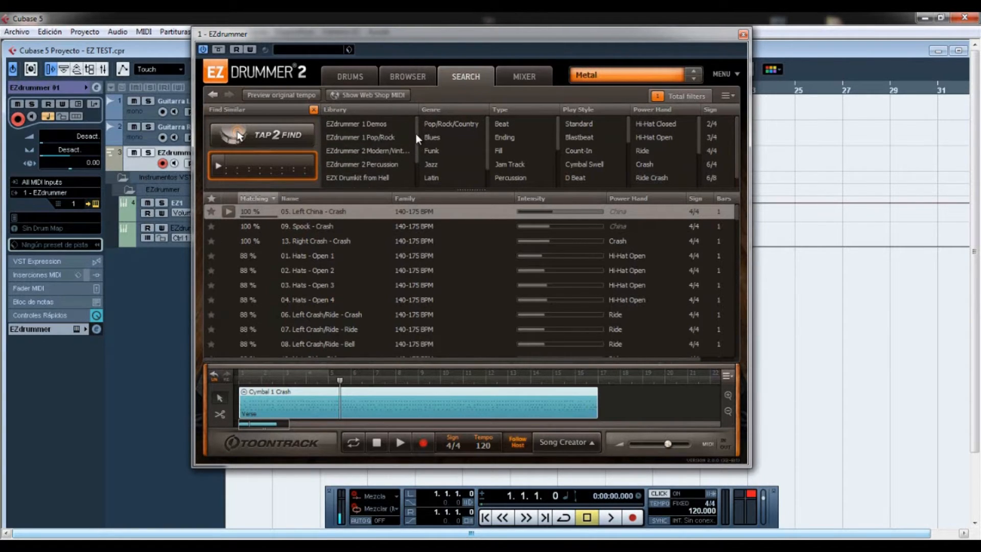
click(446, 136)
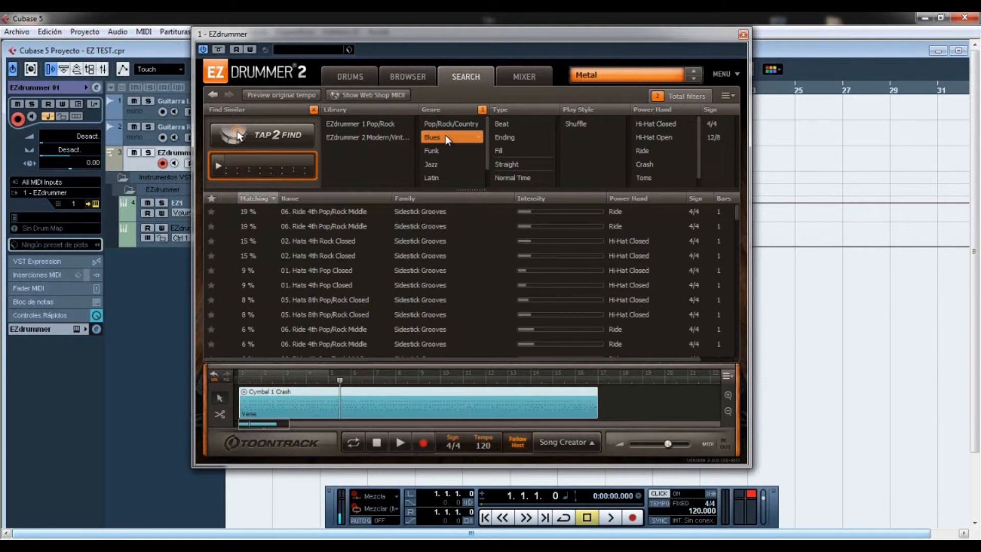
click(503, 123)
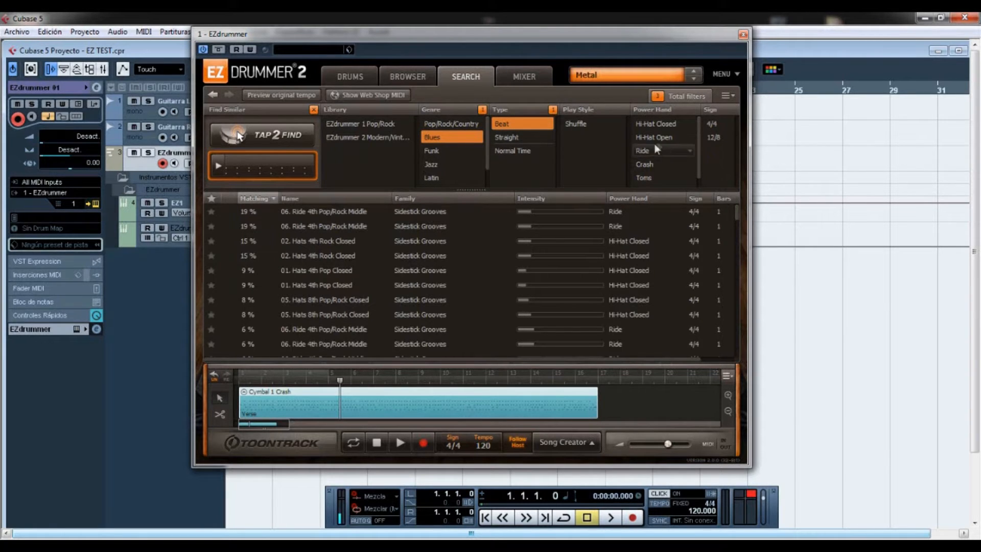
click(668, 140)
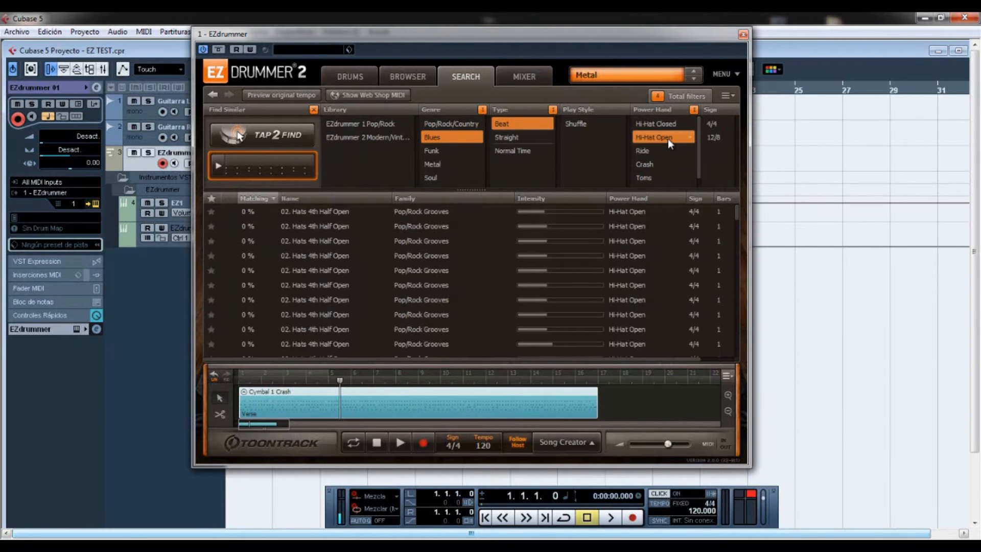
Preview several of the 02. Hats 4th Half Open grooves in the filtered results.
click(227, 213)
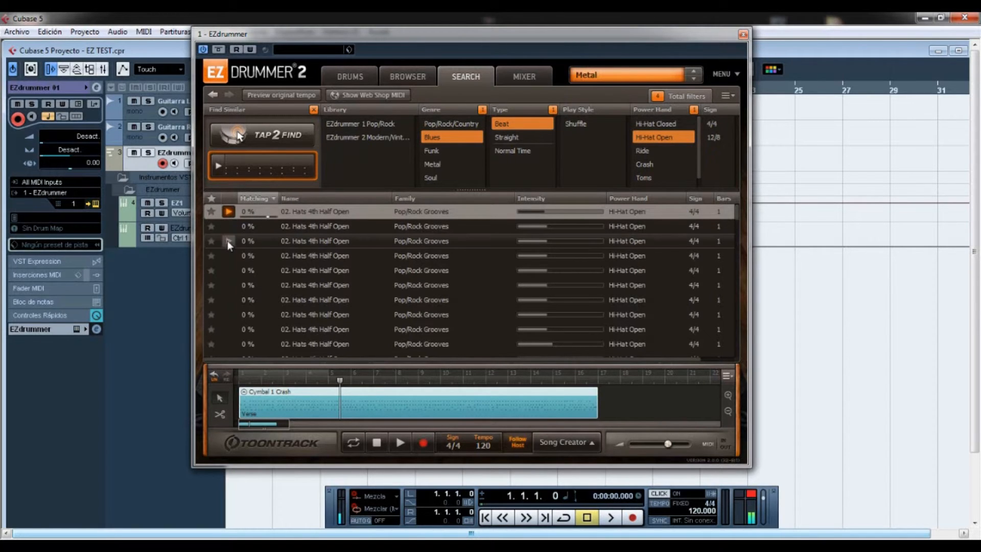
click(226, 228)
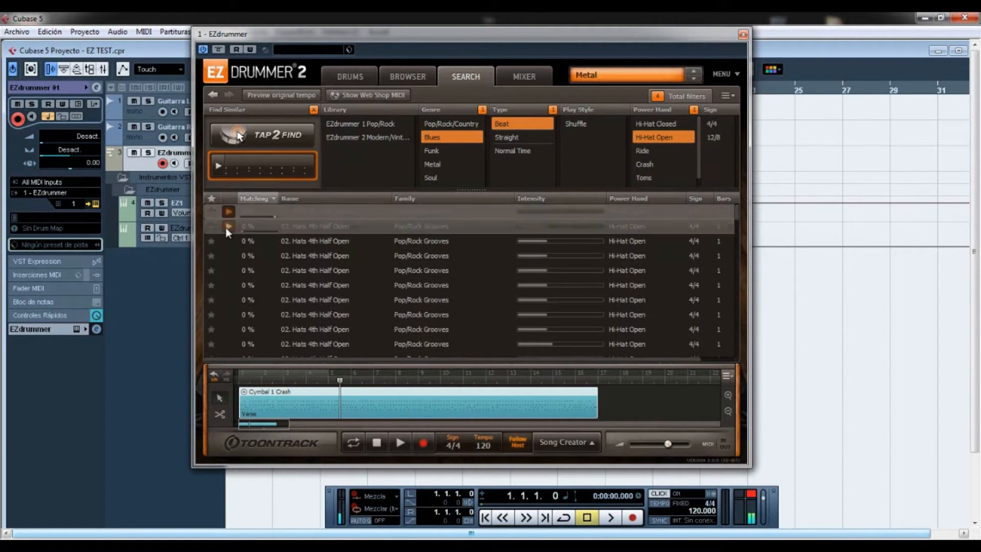
click(228, 256)
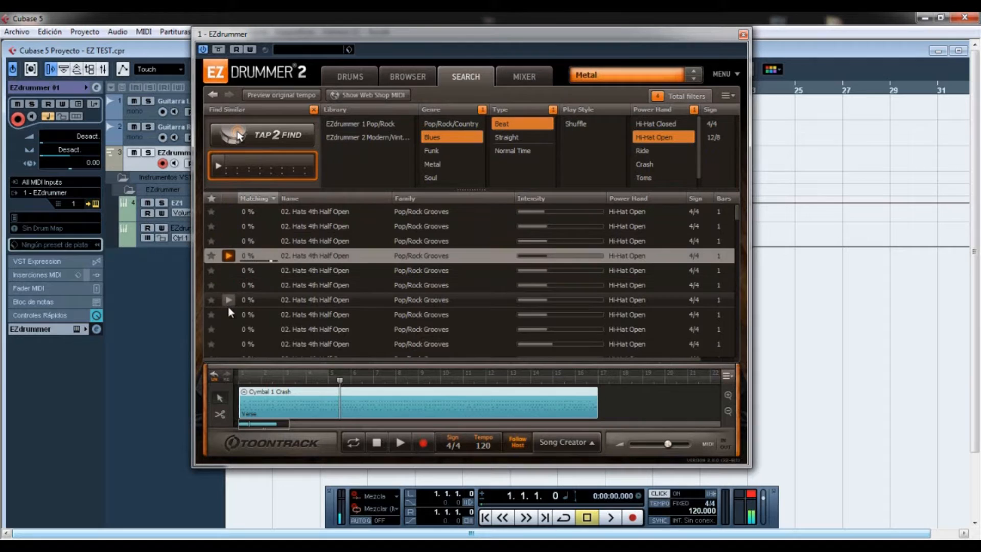
click(229, 300)
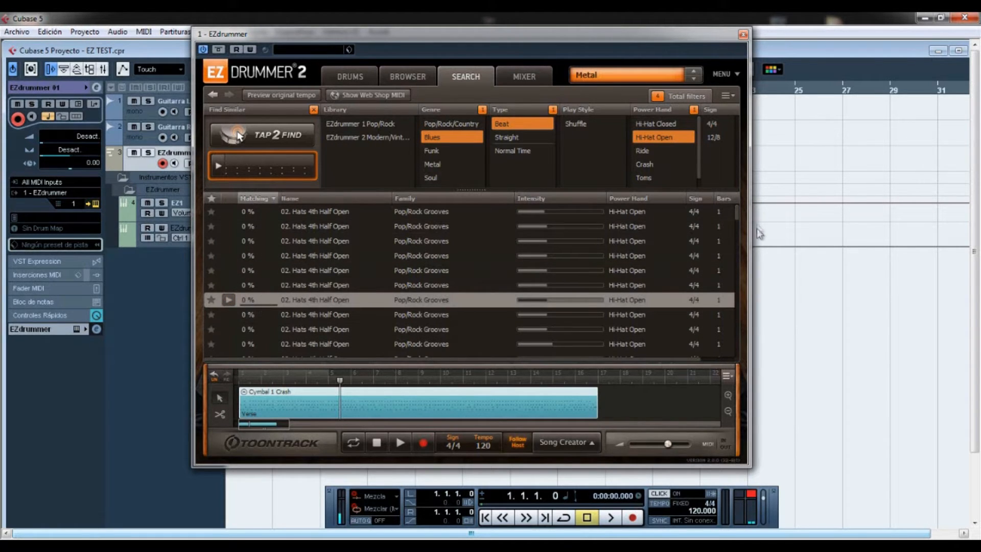
Clear the Find Similar search and remove the Hi-Hat Open, Beat and Blues filters.
mouse_move(737, 215)
mouse_down()
mouse_move(738, 273)
mouse_move(740, 200)
mouse_up()
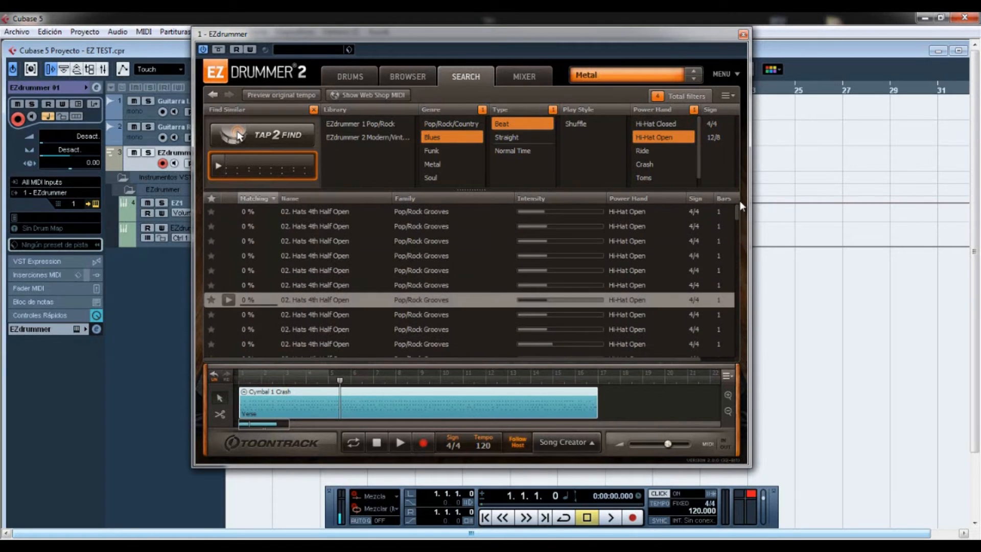
click(313, 109)
click(664, 137)
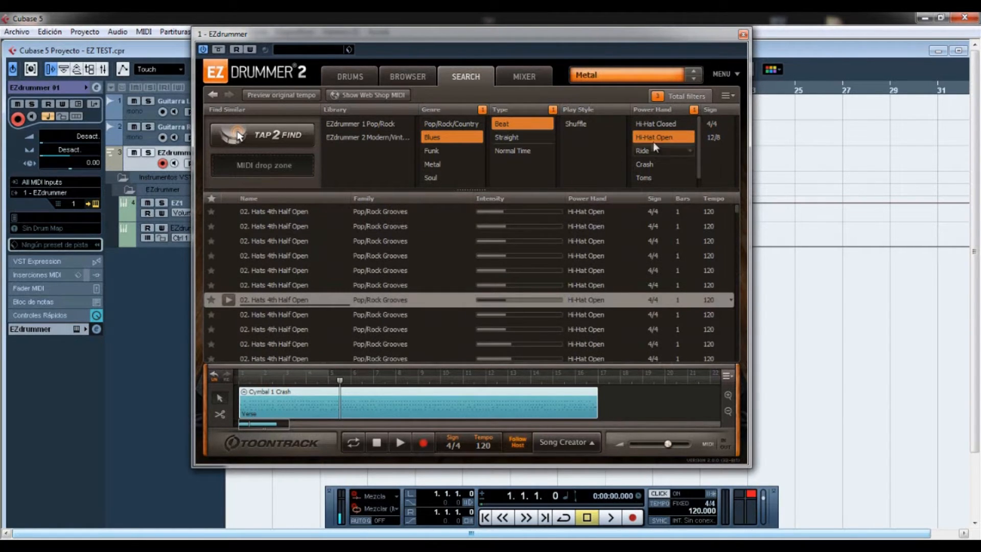
click(514, 124)
click(431, 137)
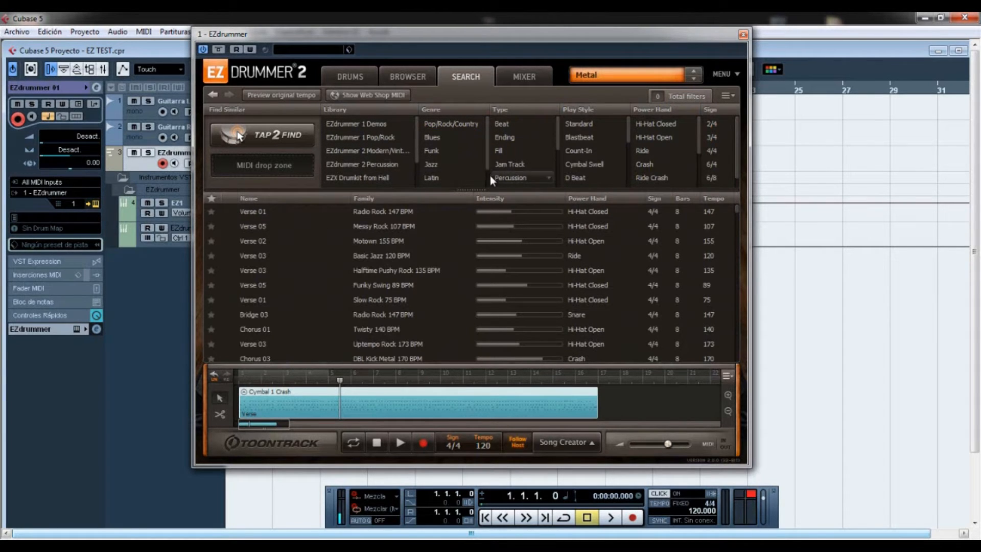
Filter the grooves by genre Metal and type Beat.
scroll(487, 176, down, 2)
click(436, 168)
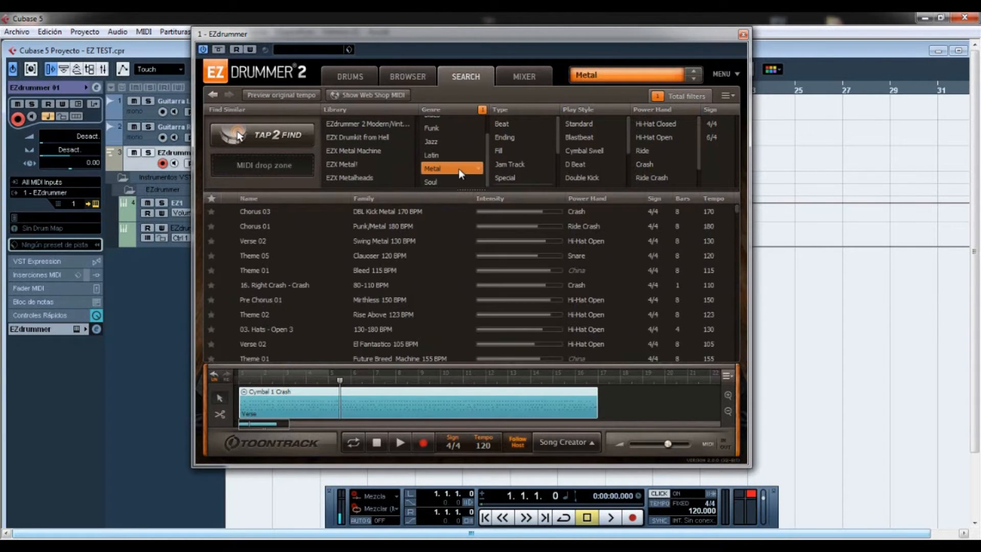
click(505, 124)
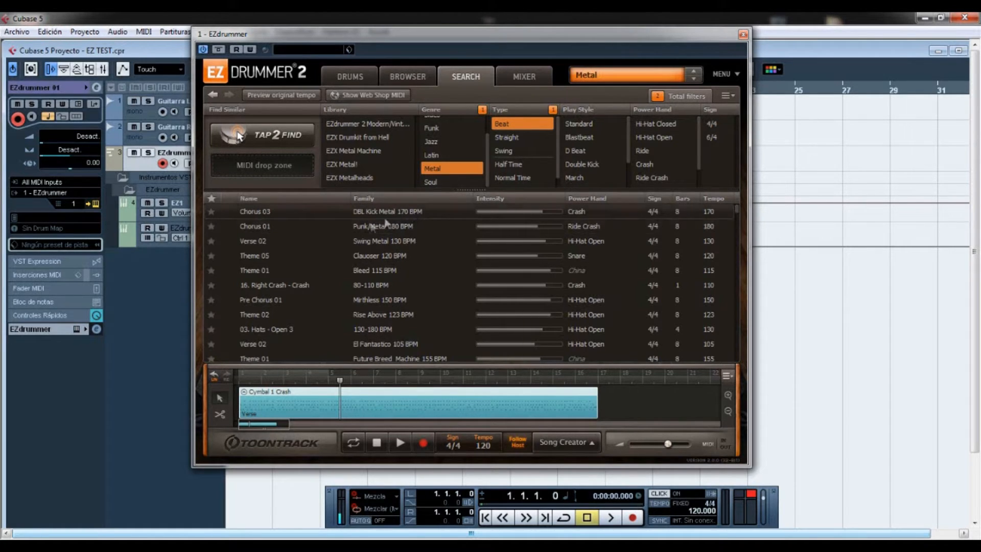
Preview the Chorus 03 groove from DBL Kick Metal 170 BPM at the project tempo and at its original tempo.
click(229, 212)
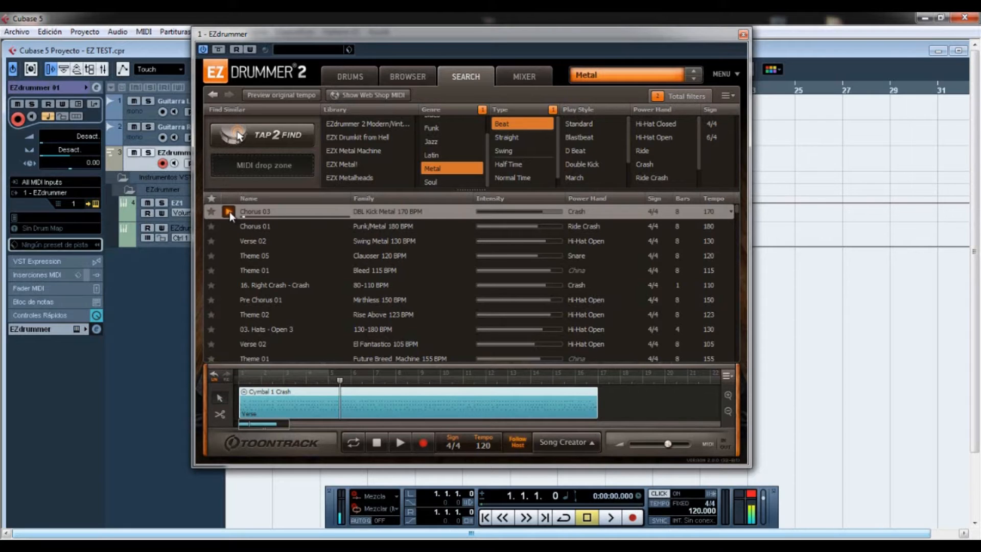
click(229, 212)
click(280, 95)
click(229, 211)
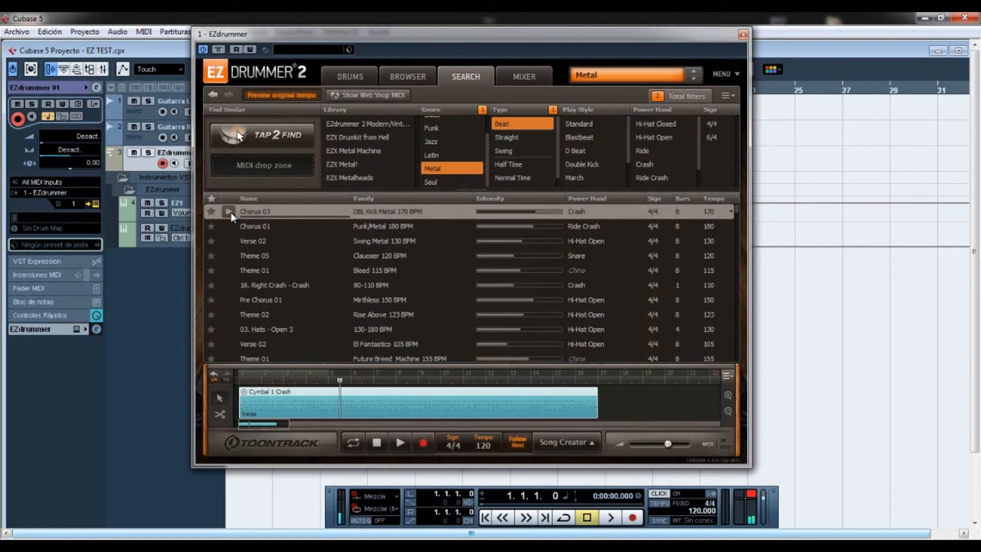
click(229, 212)
click(280, 95)
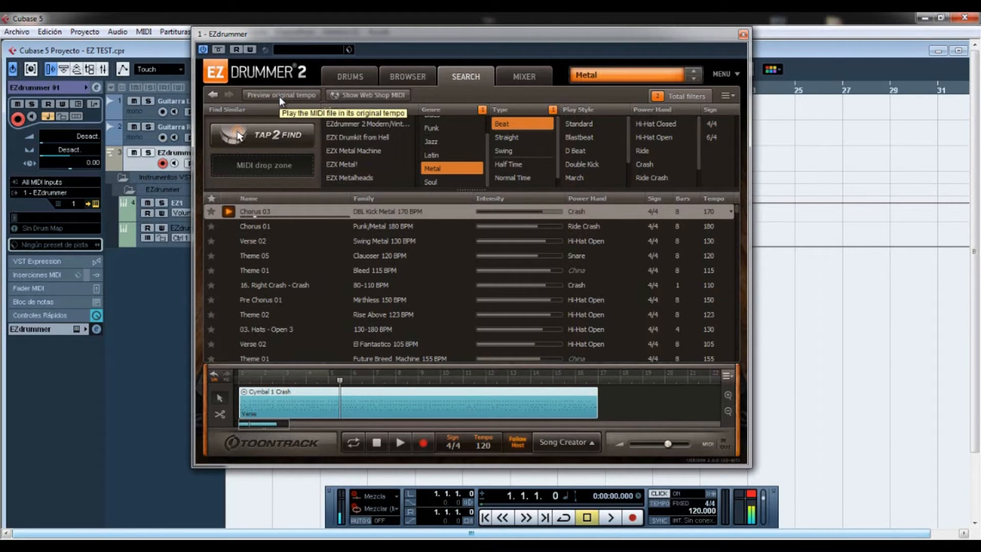
click(229, 211)
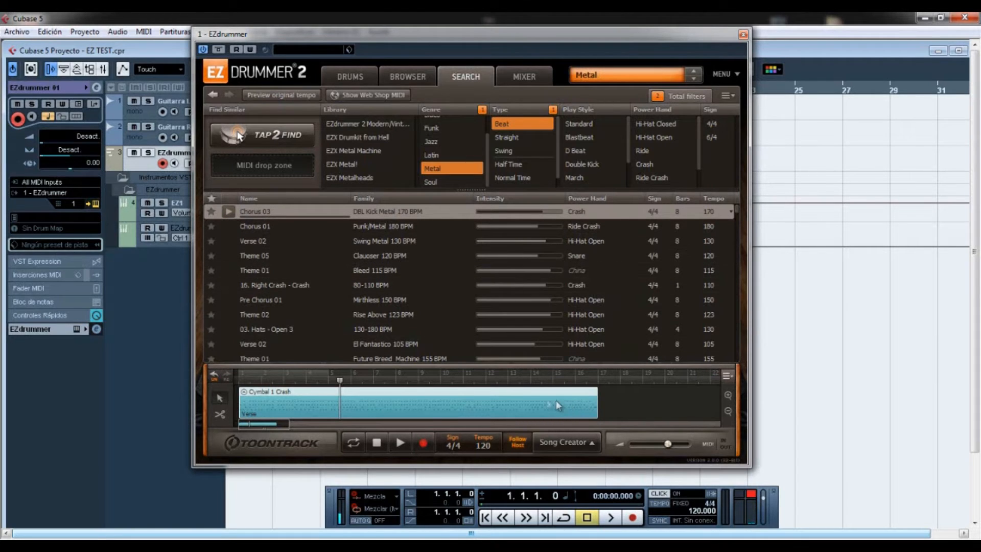
Add the Chorus 03 groove from DBL Kick Metal 170 BPM to the song track directly after the first block.
drag(513, 397, 649, 411)
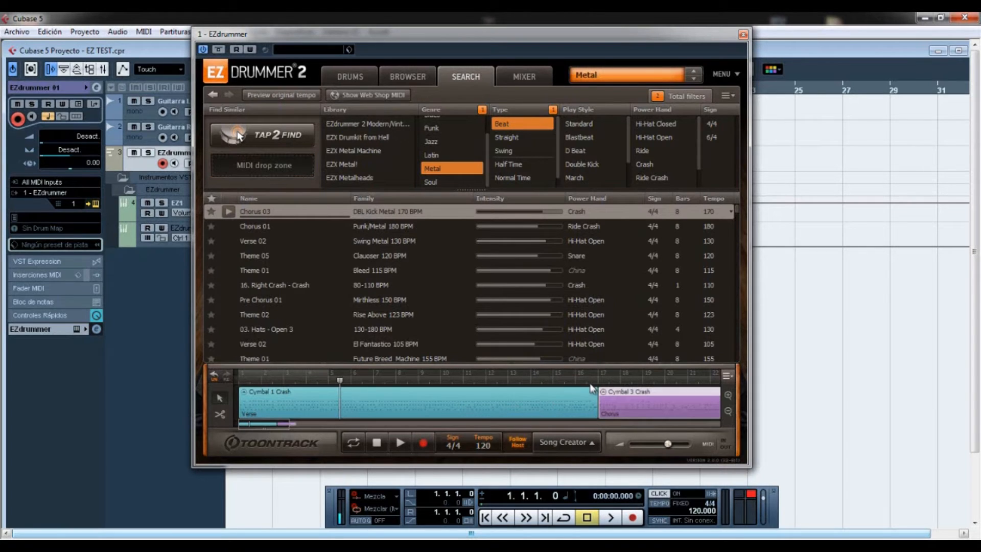
click(729, 412)
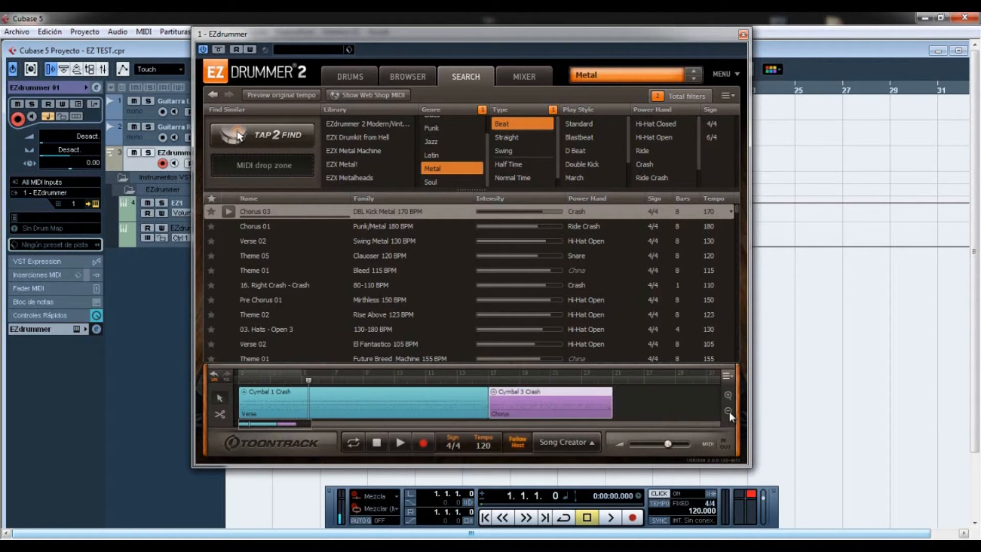
click(600, 400)
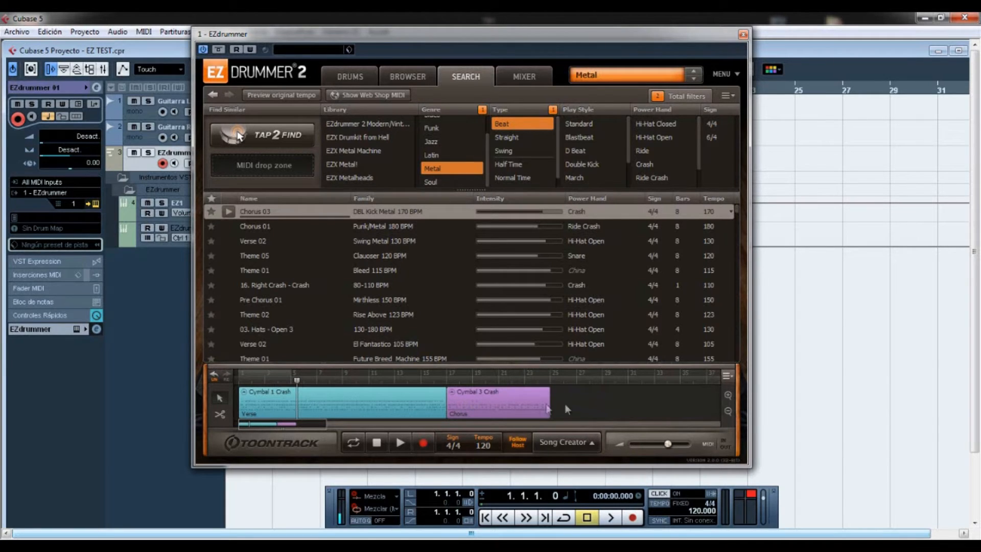
Select both blocks on the song track, set the loop area to them, and merge them into one block.
drag(581, 403, 238, 408)
right_click(415, 401)
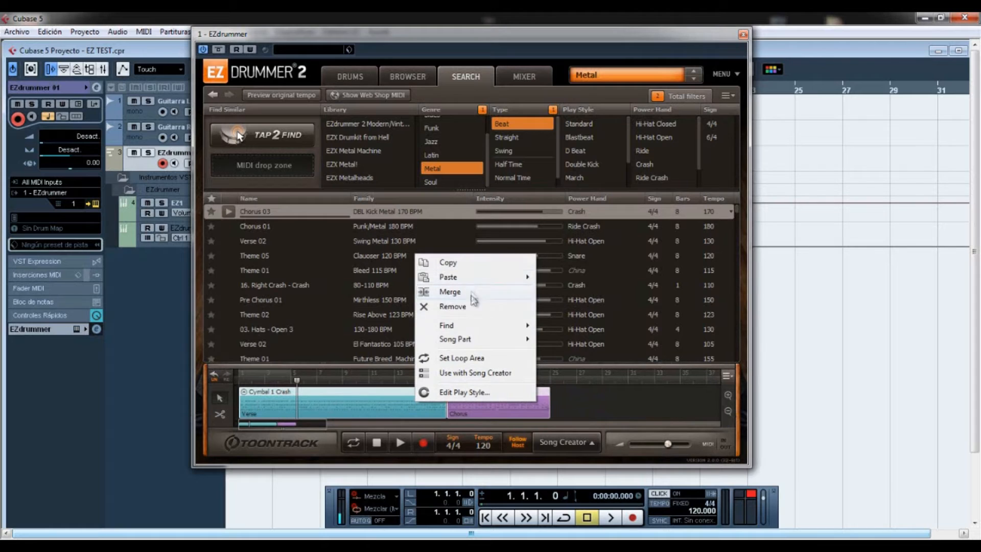
click(469, 358)
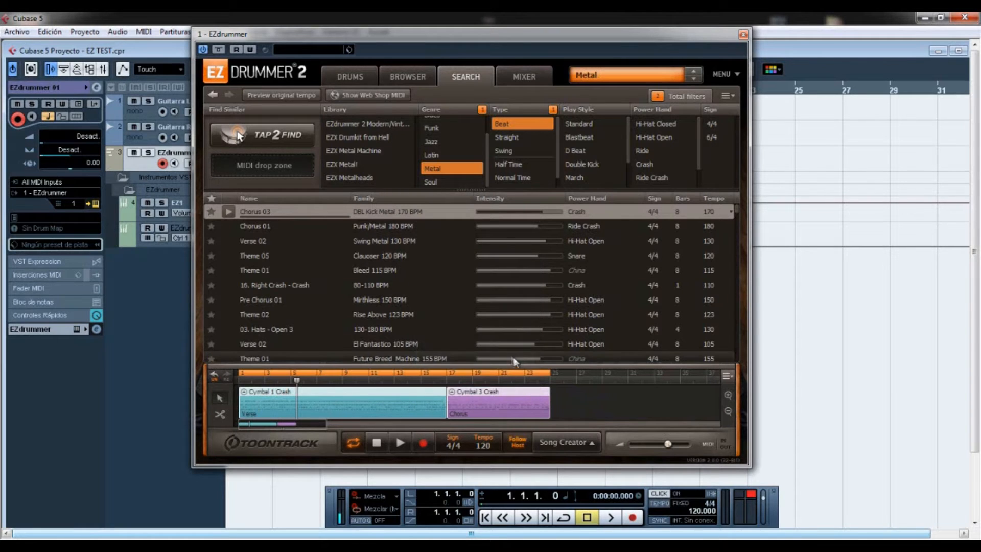
right_click(421, 405)
click(463, 292)
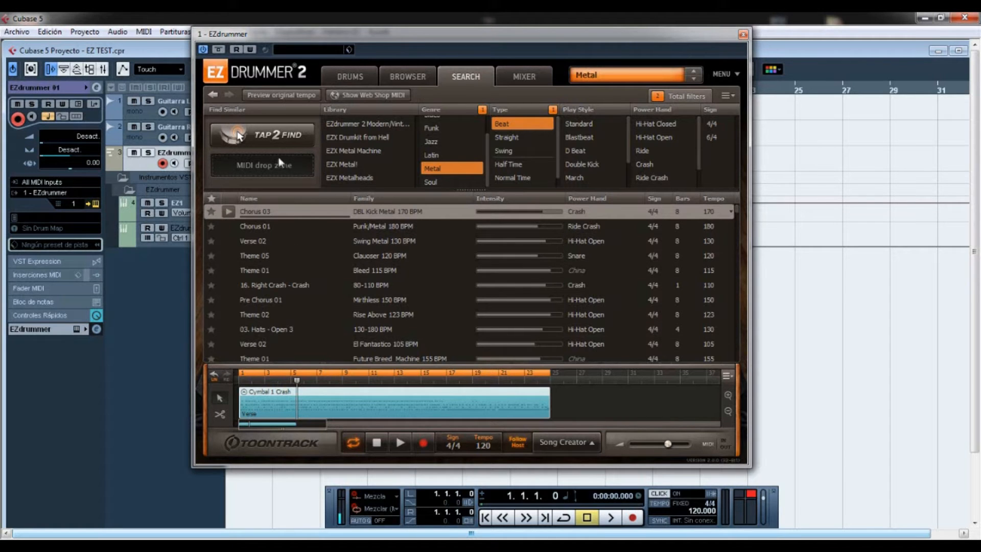
Start Tap 2 Find and tap in a beat of alternating kick and snare hits.
click(273, 144)
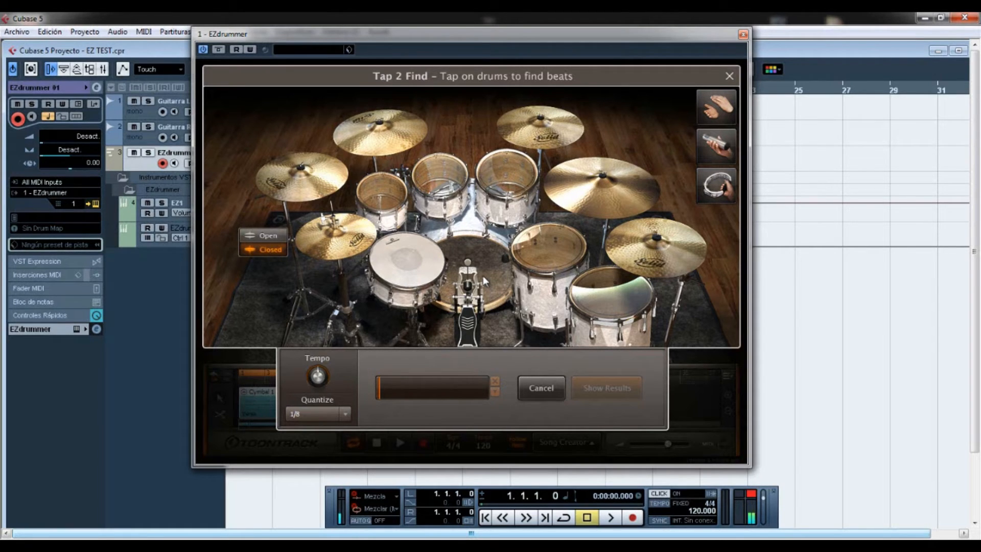
click(482, 272)
click(432, 259)
click(462, 267)
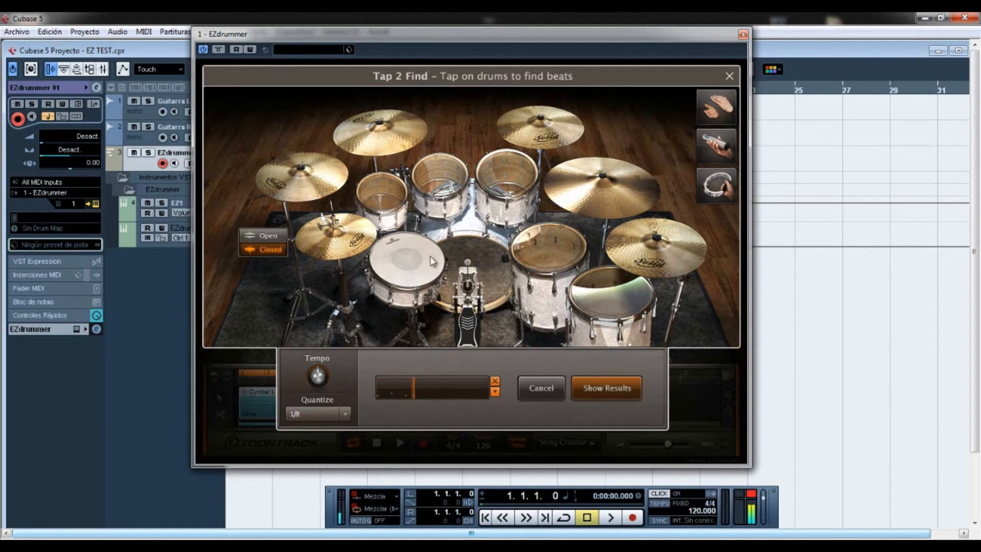
click(474, 256)
click(419, 258)
click(483, 259)
click(482, 258)
click(431, 258)
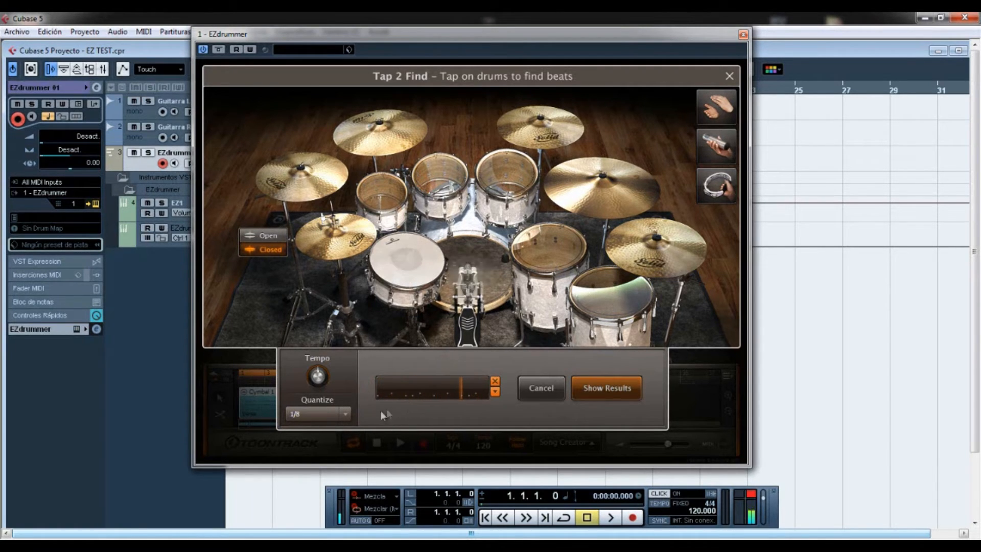
Try the 1/16, 1/32 and 1/4 Triplet quantize settings on the tapped beat, and return it to 1/8.
click(346, 413)
click(318, 358)
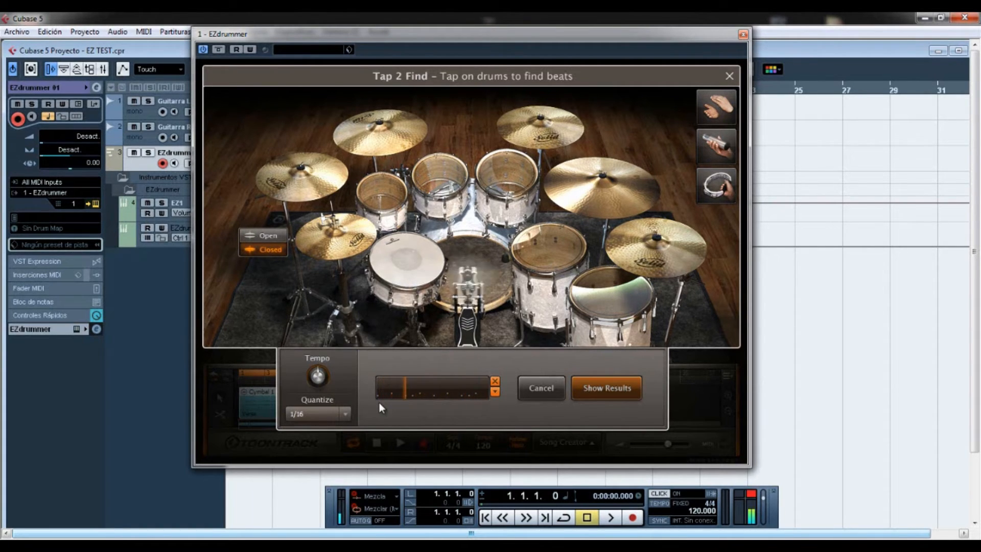
click(347, 413)
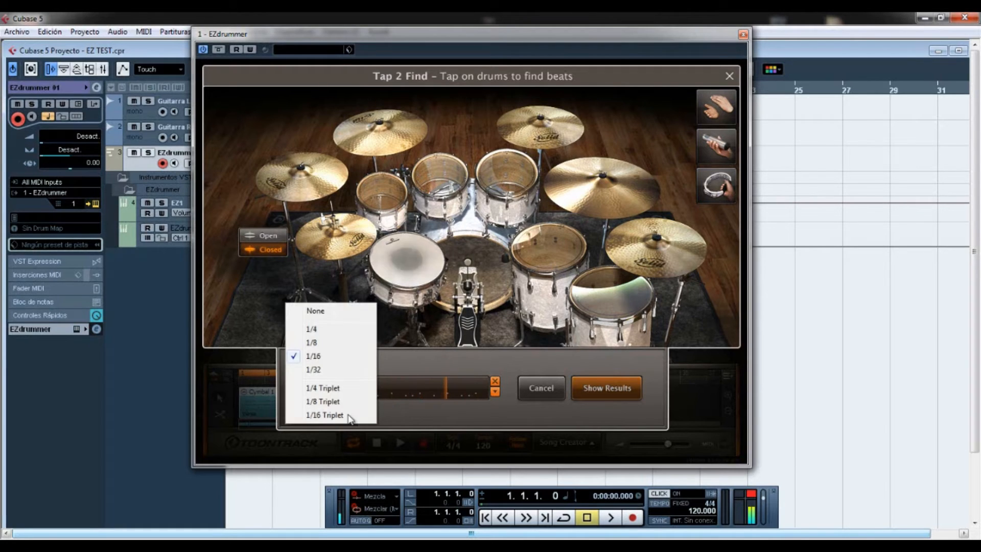
click(319, 373)
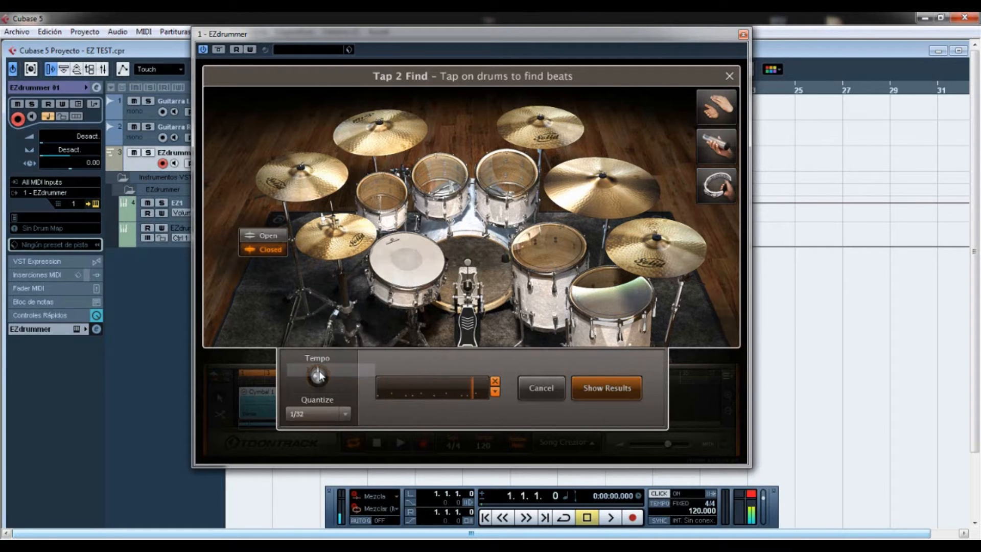
click(348, 413)
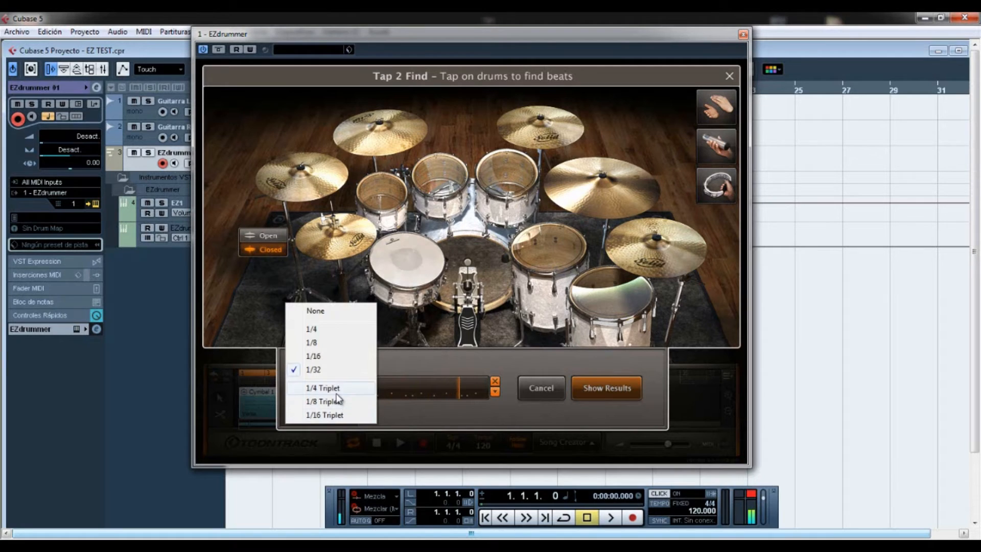
click(329, 387)
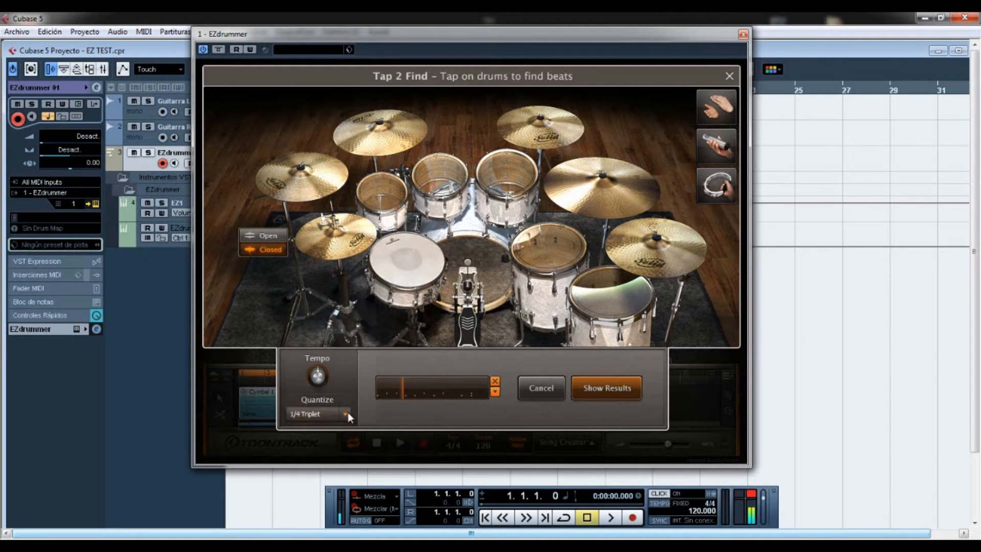
click(348, 412)
click(324, 344)
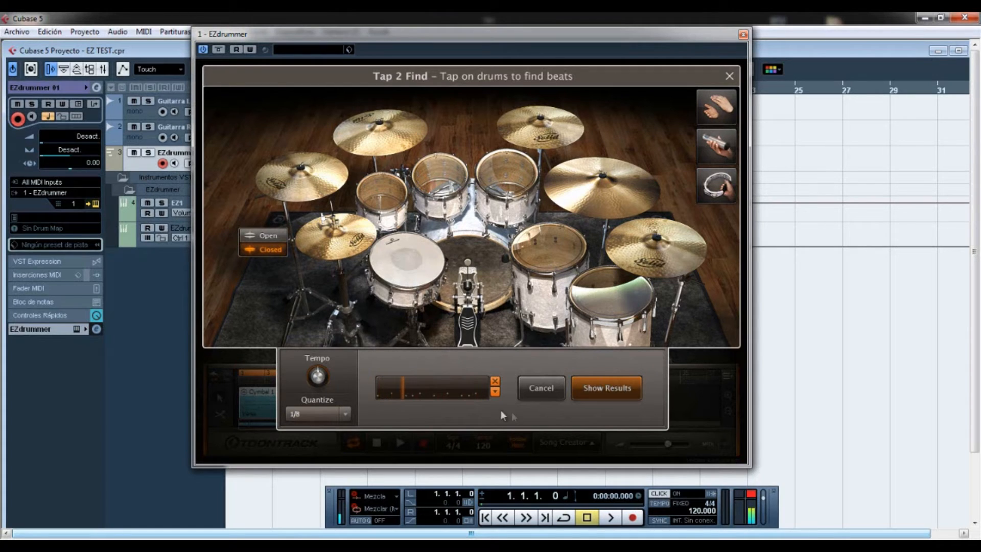
Replace the snare hits in the tapped beat with newly tapped ones and show the matching grooves.
click(494, 392)
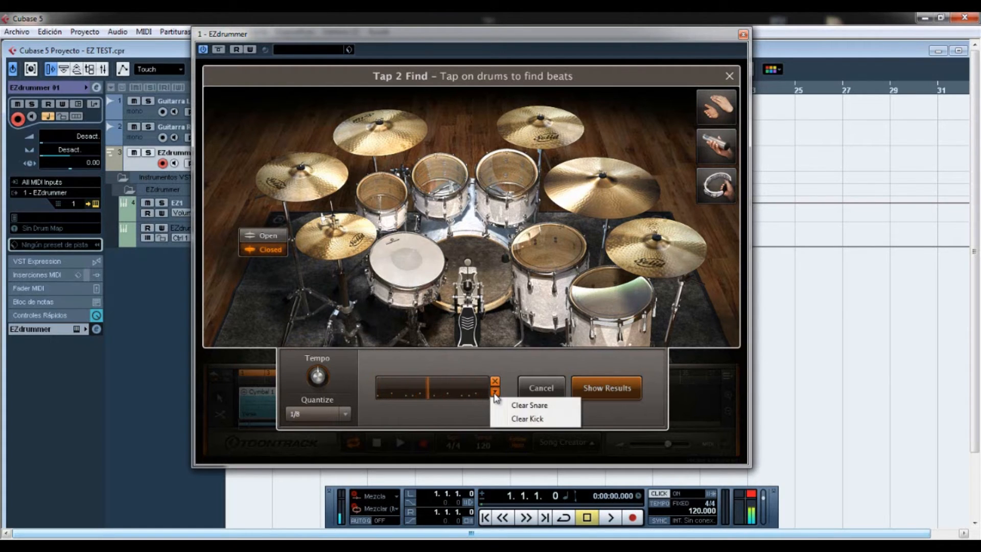
click(528, 407)
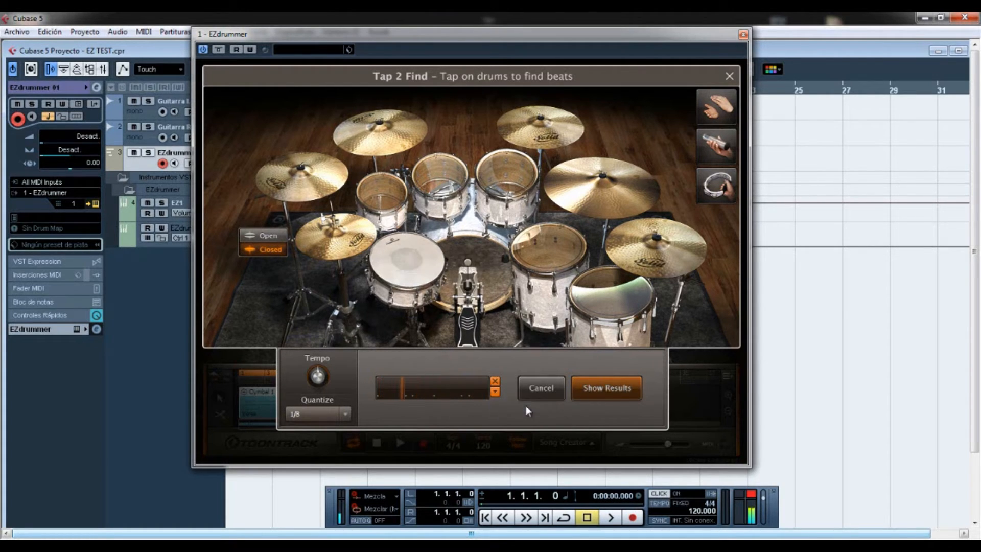
click(496, 394)
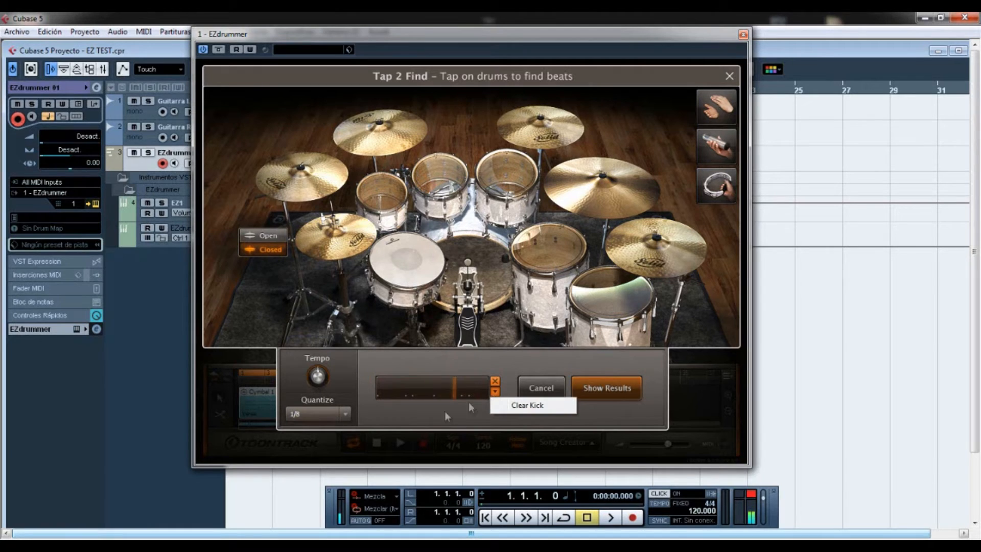
click(504, 406)
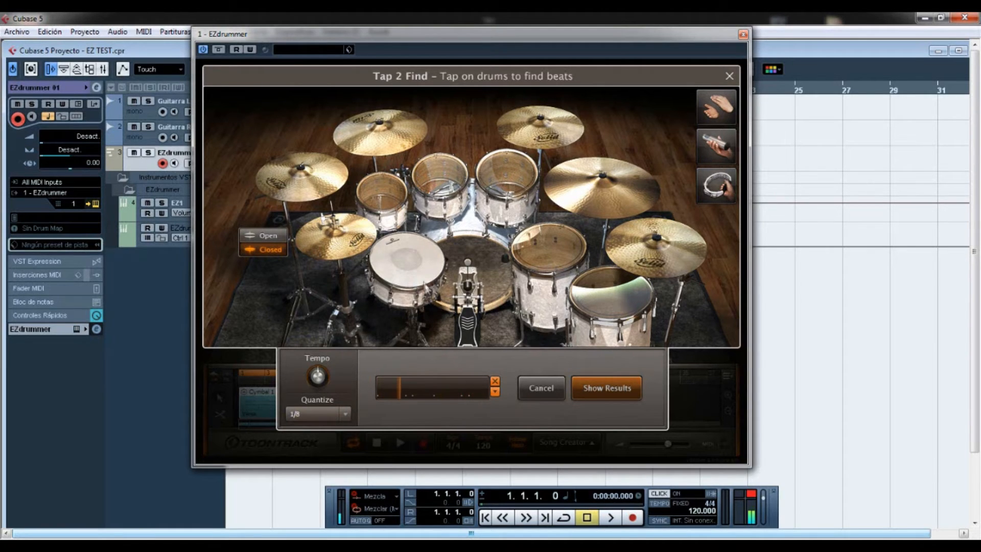
click(410, 263)
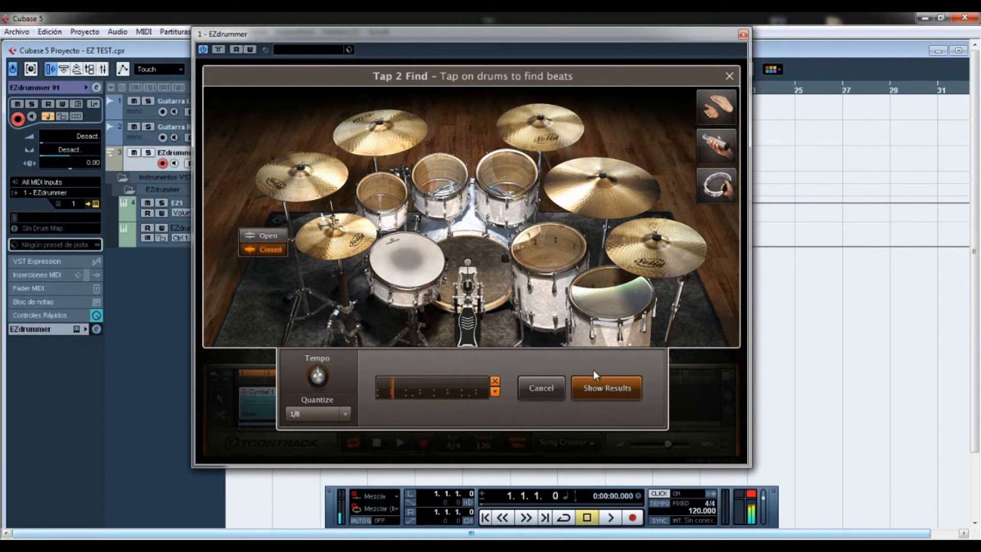
click(597, 387)
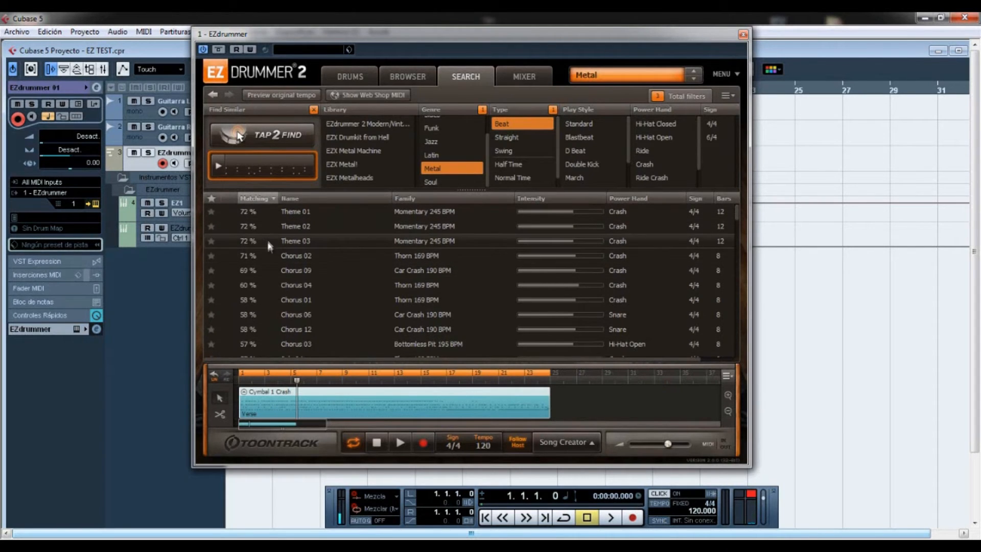
Remove the merged block from the song track.
drag(582, 425, 254, 428)
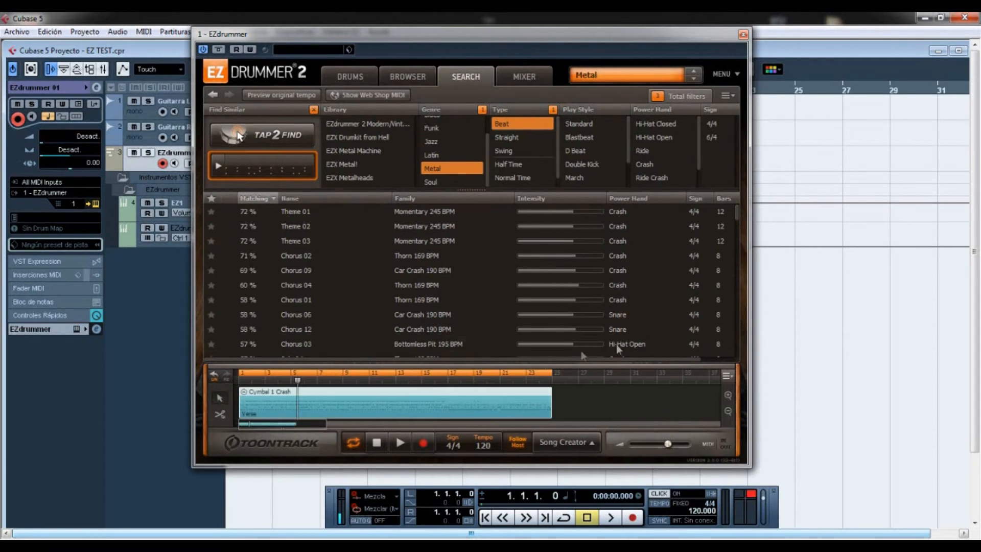
right_click(351, 398)
click(384, 301)
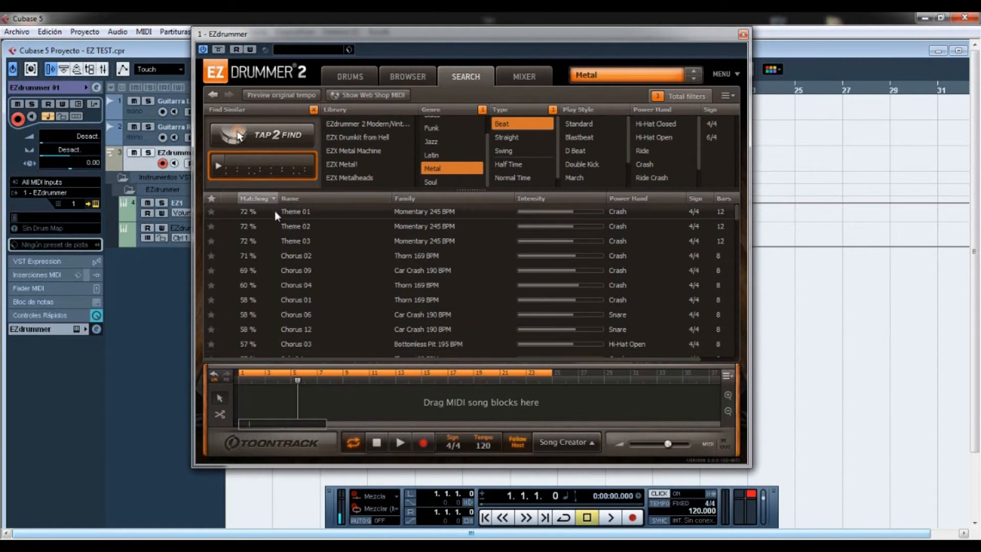
Preview the tapped beat and the Theme 01 groove from Momentary 245 BPM, at its original tempo and at the project tempo.
click(219, 166)
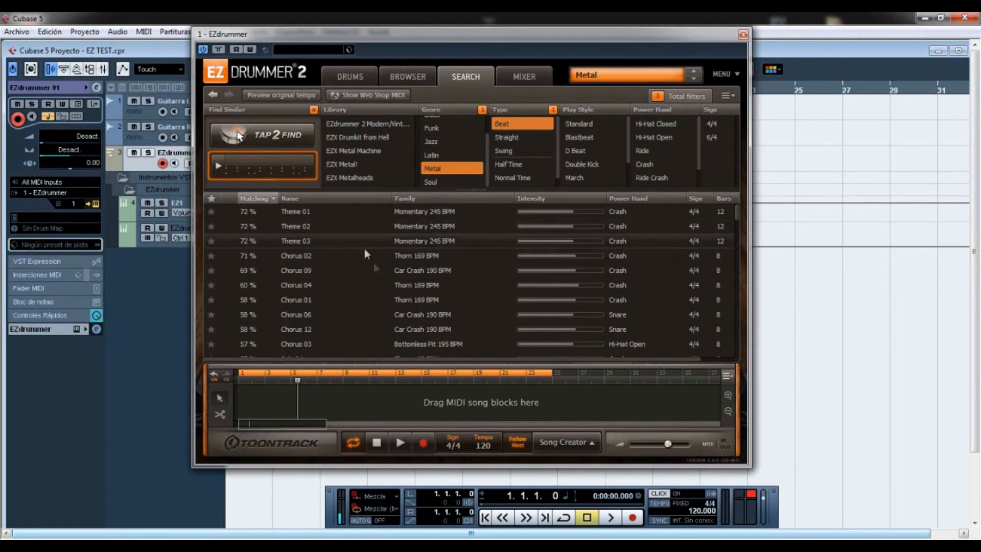
drag(736, 215, 737, 213)
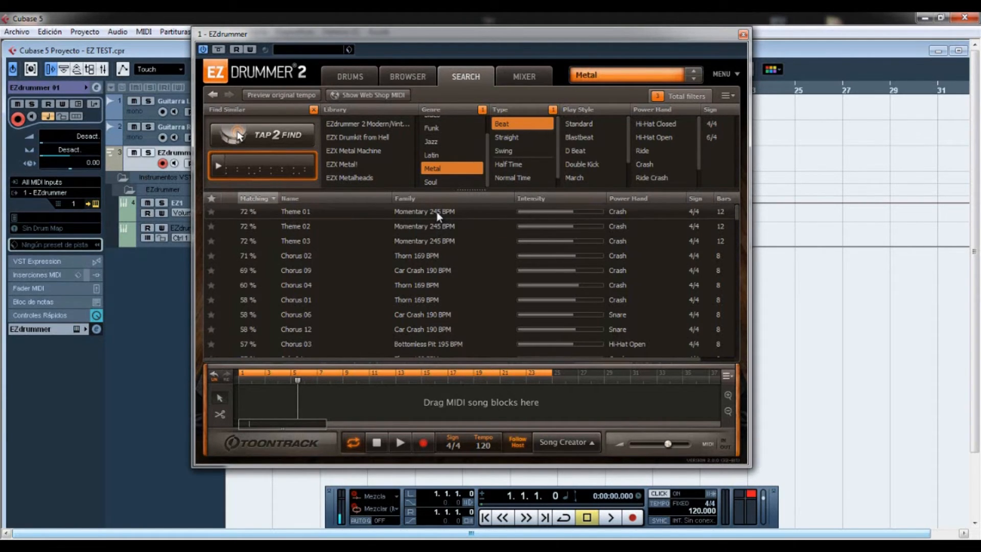
click(227, 212)
click(288, 96)
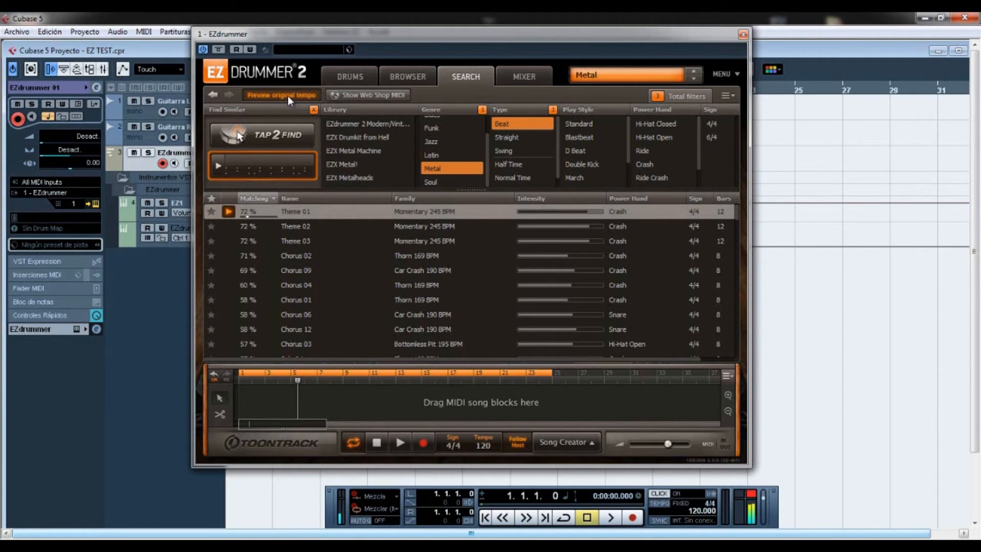
click(229, 212)
click(290, 95)
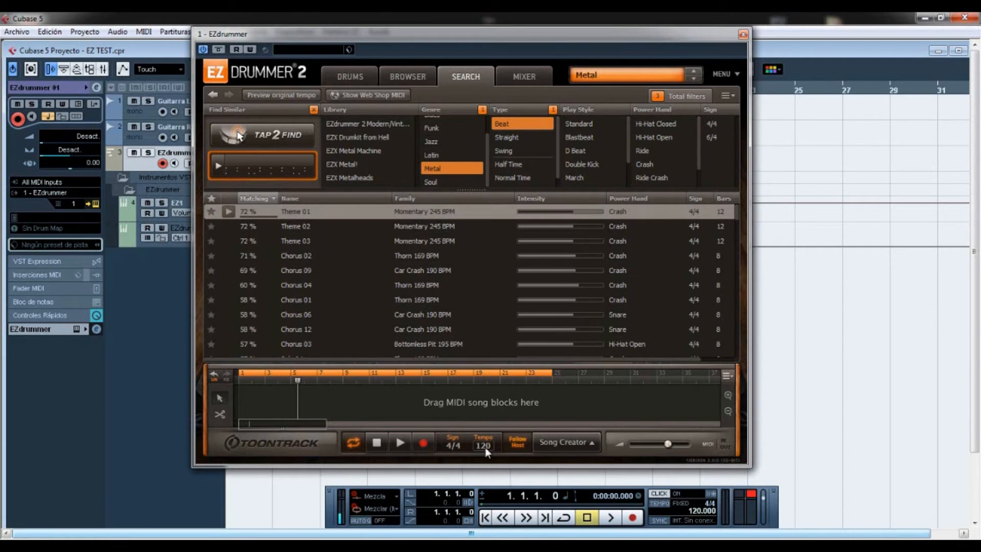
click(229, 212)
Place the Theme 01 groove at the start of the song track and play it with the loop area shortened to the block's end.
drag(293, 211, 242, 386)
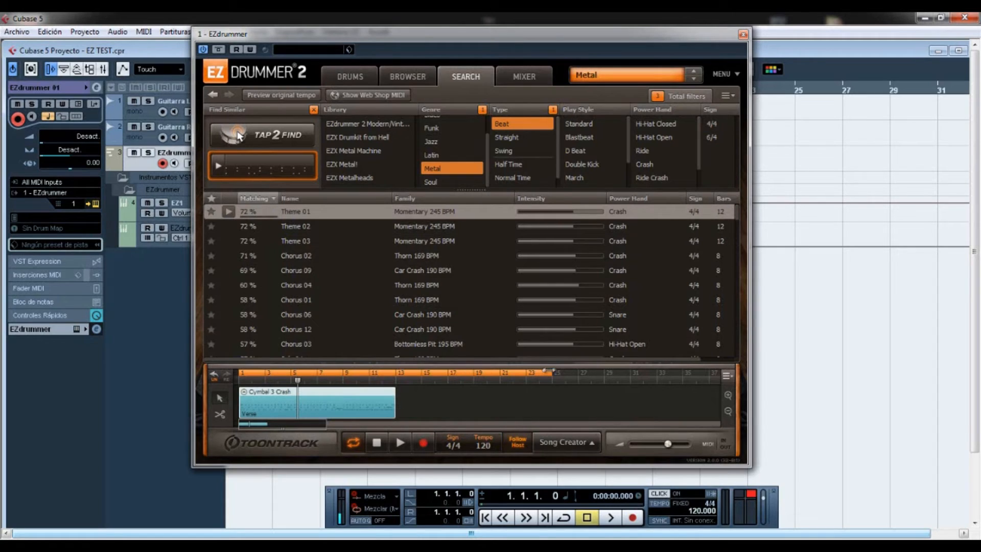
drag(540, 379, 404, 391)
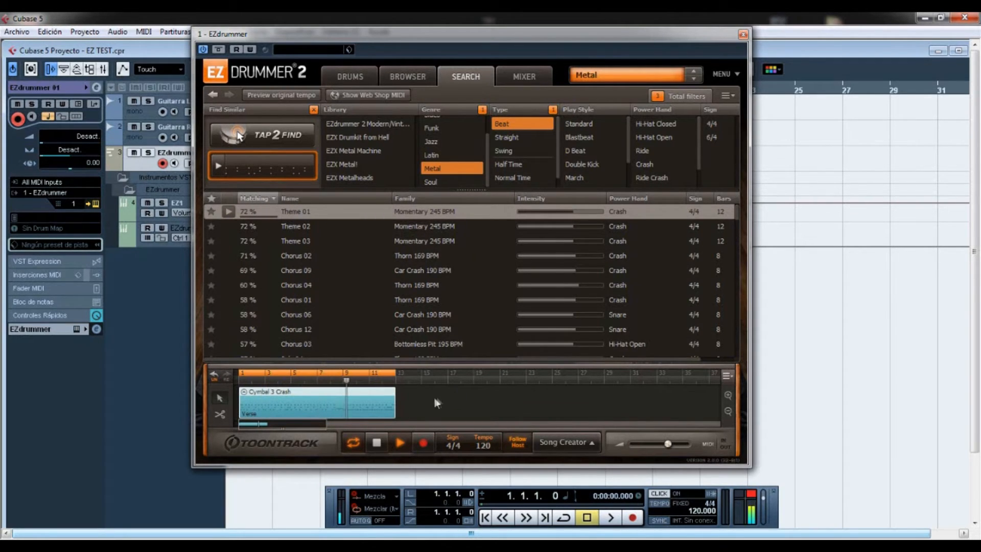
click(378, 443)
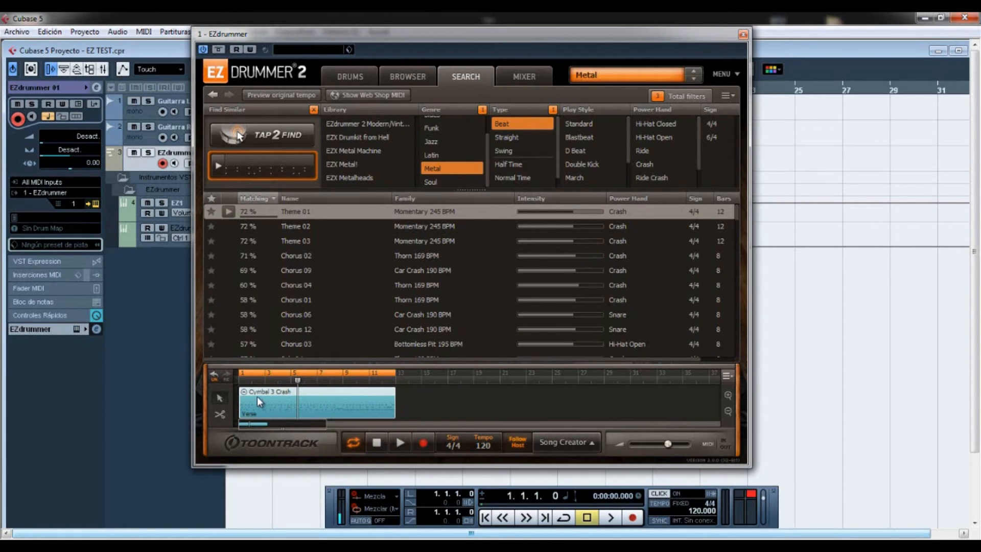
Open the Theme 01 block in Edit Play Style and listen to it.
click(244, 391)
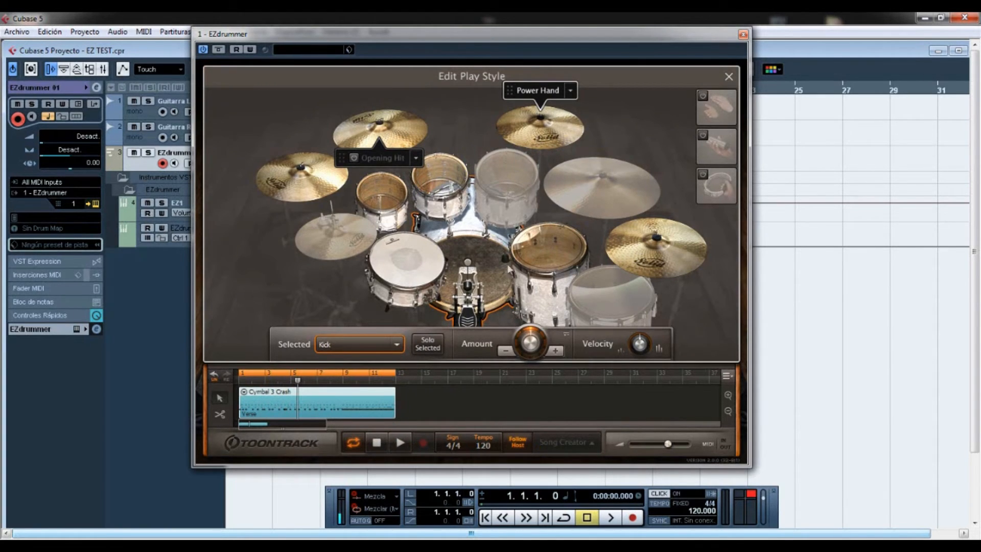
click(404, 440)
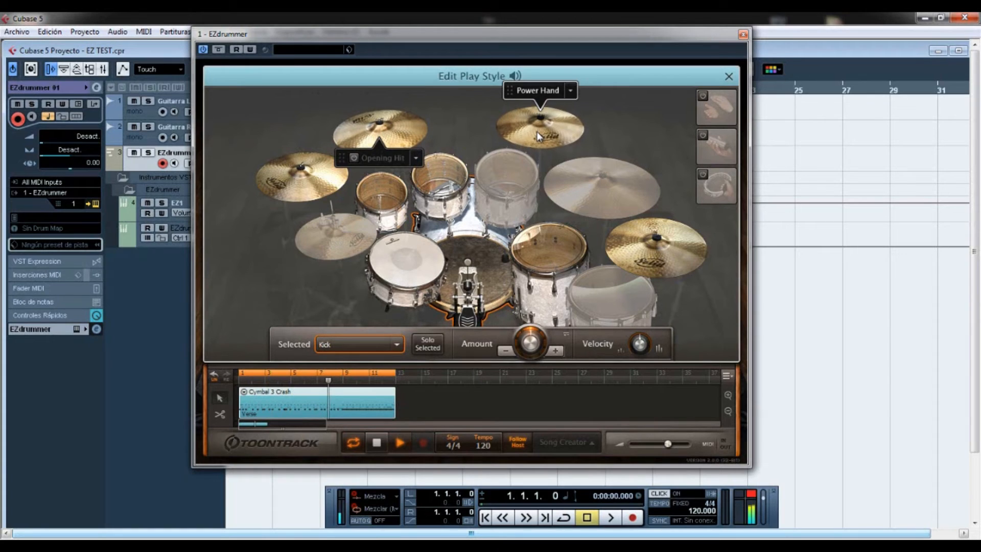
key(space)
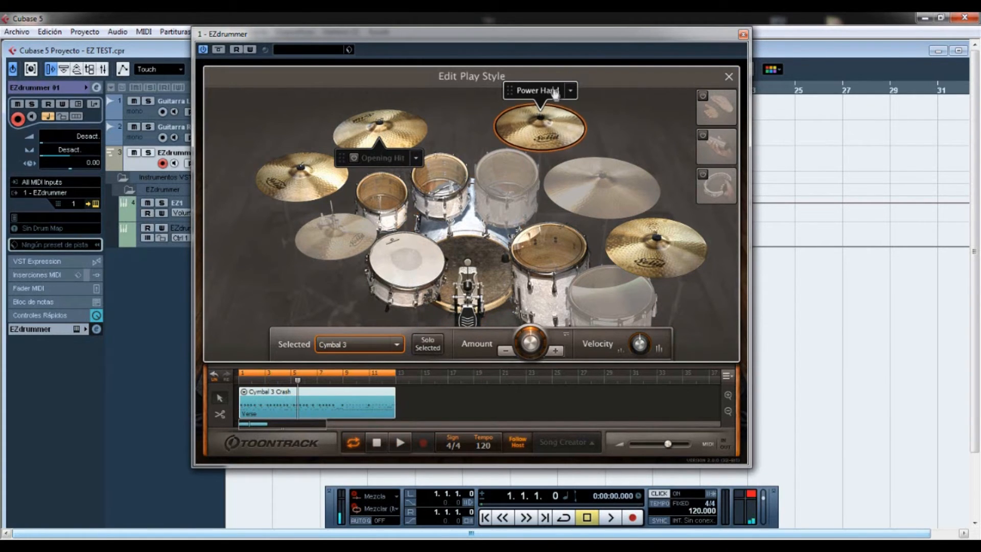
Move the Power Hand from Cymbal 3 to the Ride and play the block to hear it.
click(592, 154)
click(401, 440)
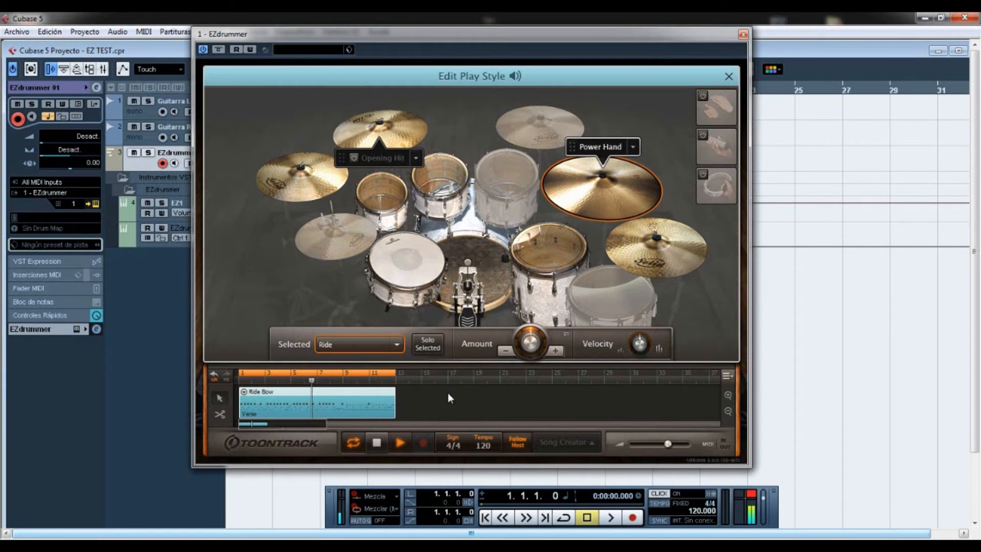
click(376, 443)
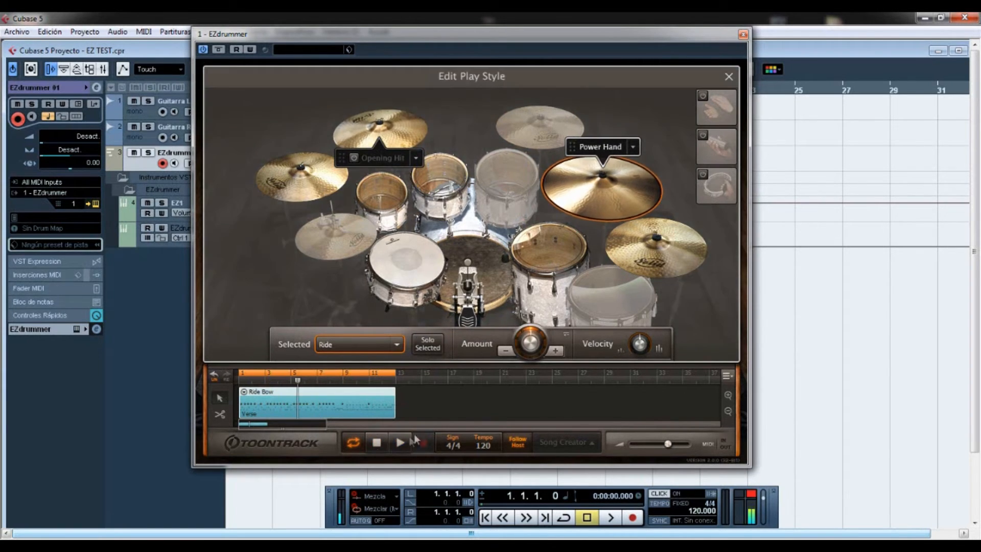
Play the block, enable the Opening Hit on Cymbal 2 with the Mute Hit articulation, and stop playback.
click(401, 444)
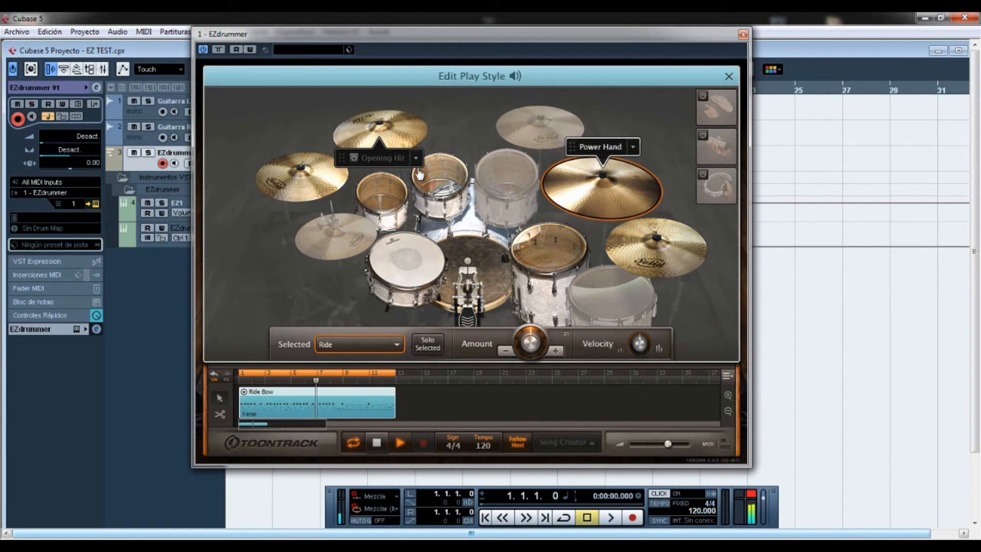
click(379, 160)
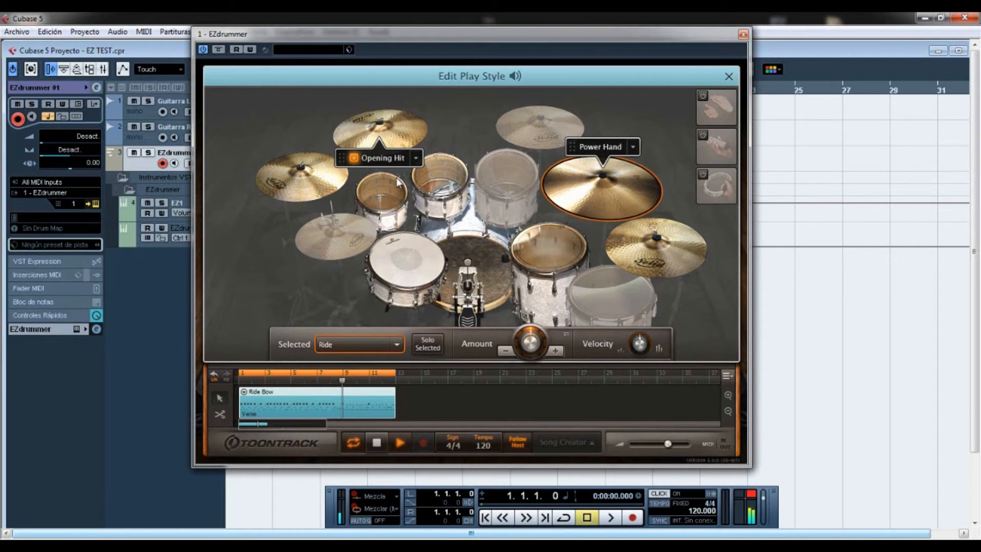
click(416, 159)
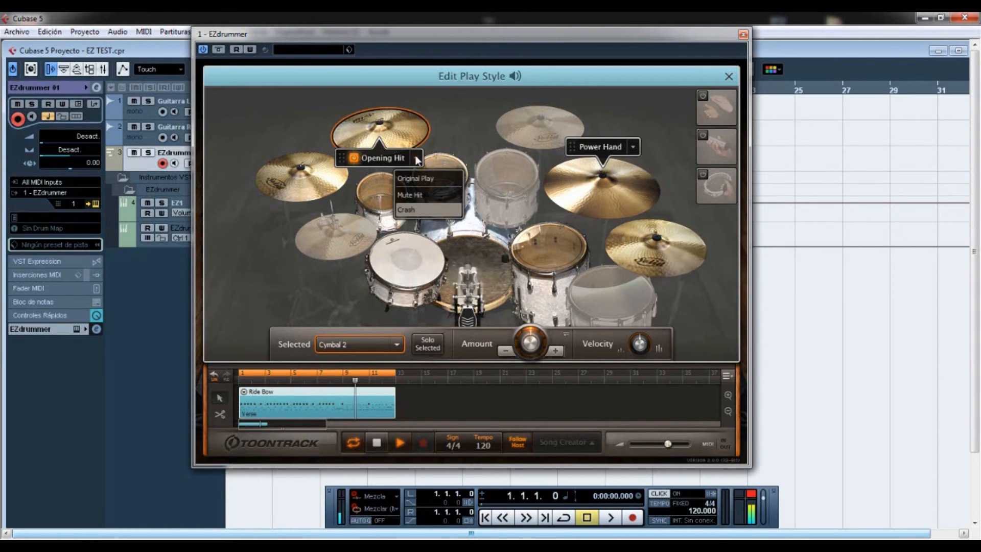
click(417, 195)
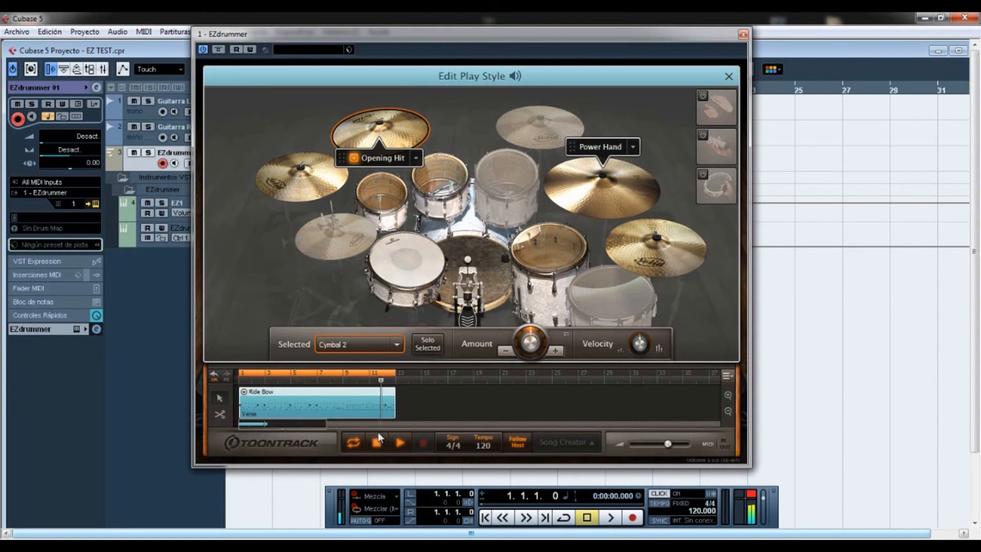
key(space)
View the Power Hand articulations on the Ride and set the Opening Hit on Cymbal 2 to Original Play.
click(633, 147)
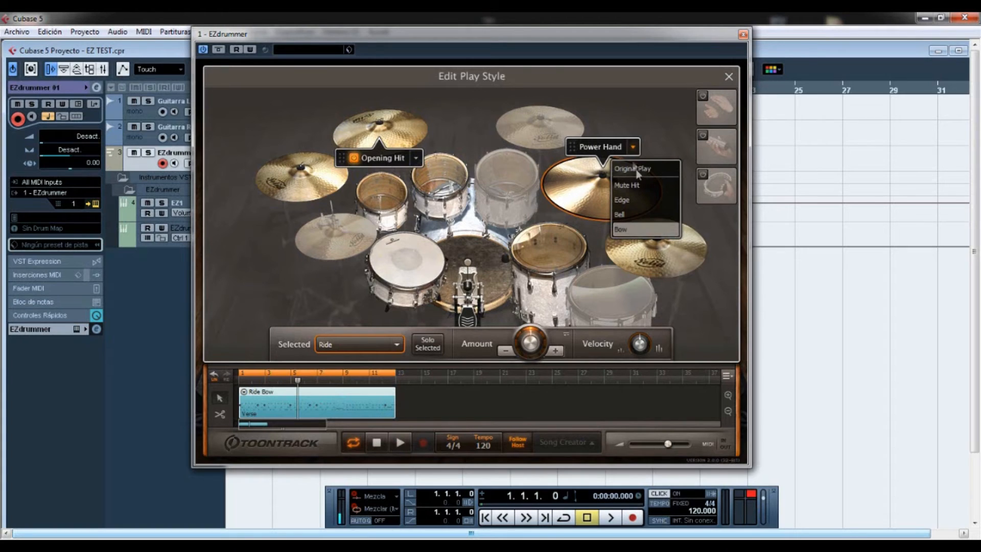
click(416, 159)
click(416, 159)
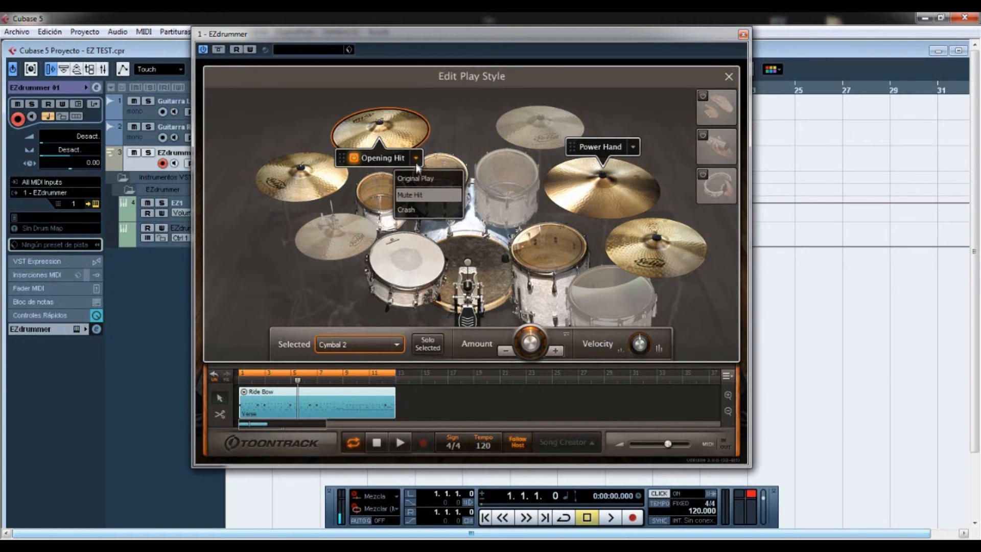
click(419, 179)
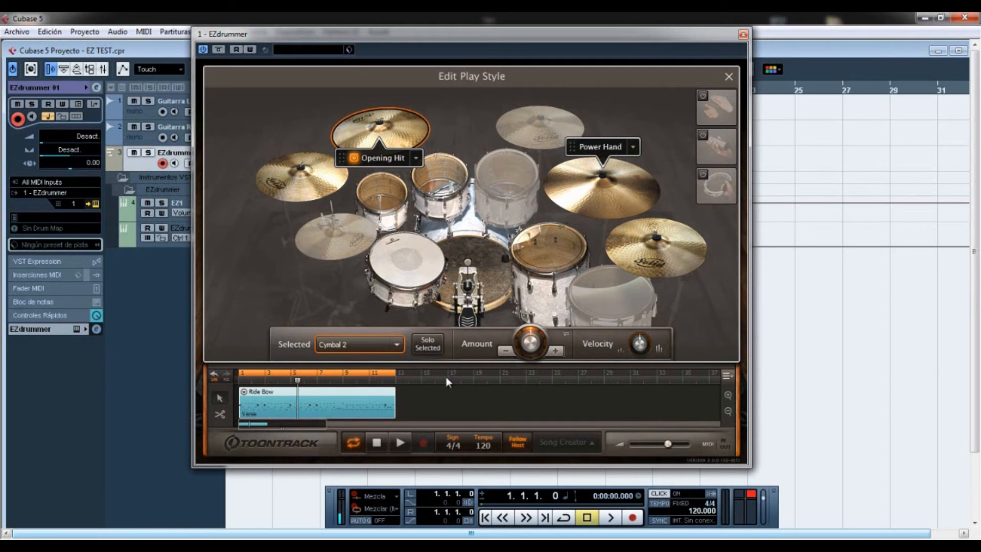
Select the kick and play the block to hear it before and after raising the kick's Amount.
click(484, 262)
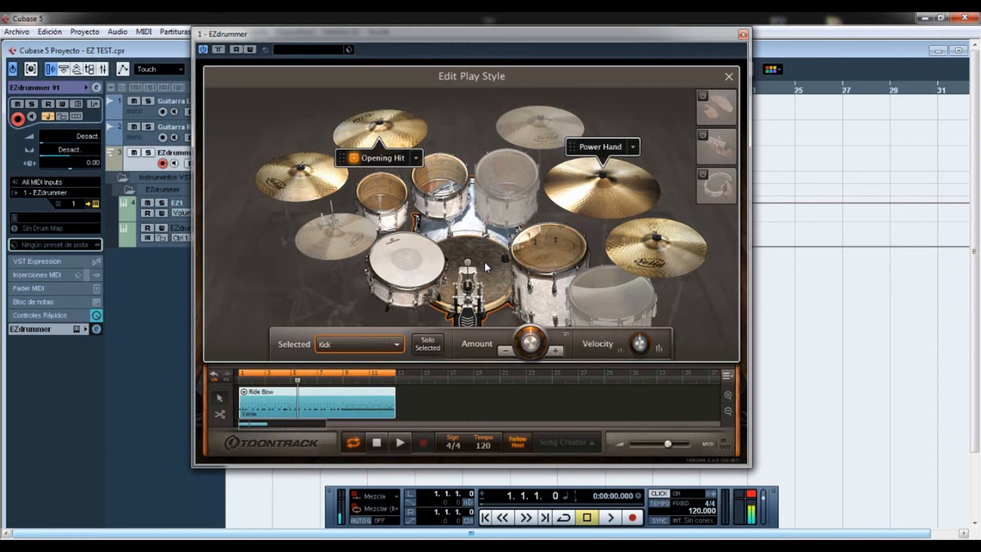
click(419, 255)
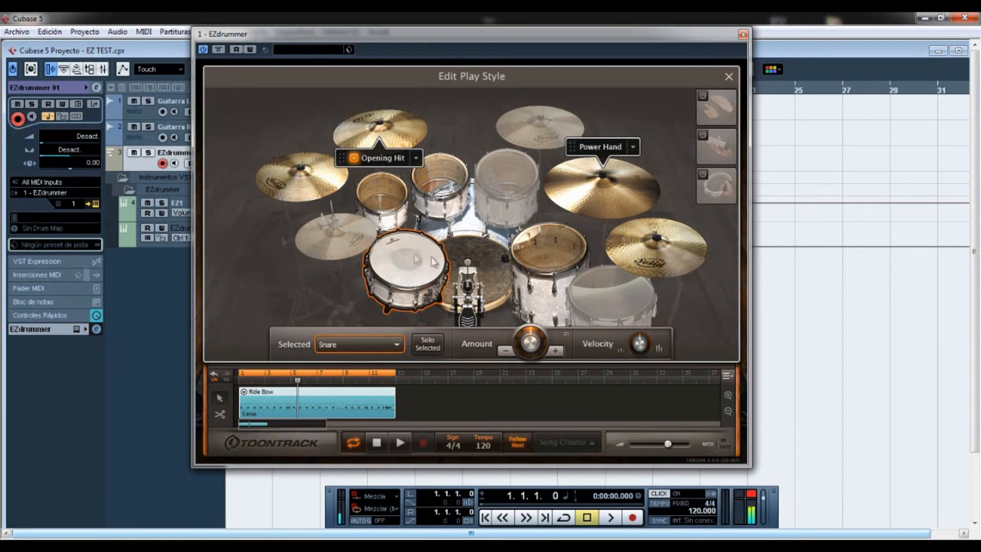
click(481, 271)
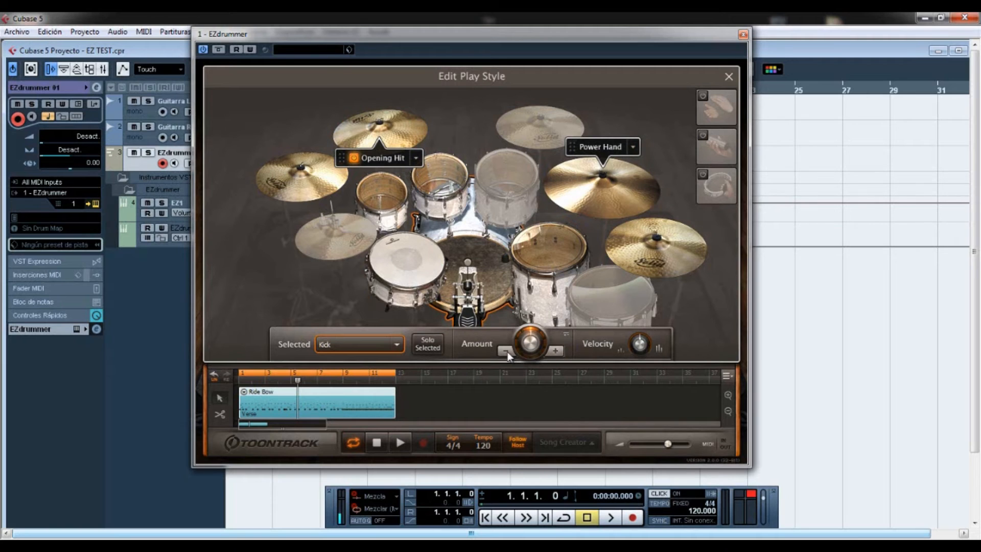
click(402, 443)
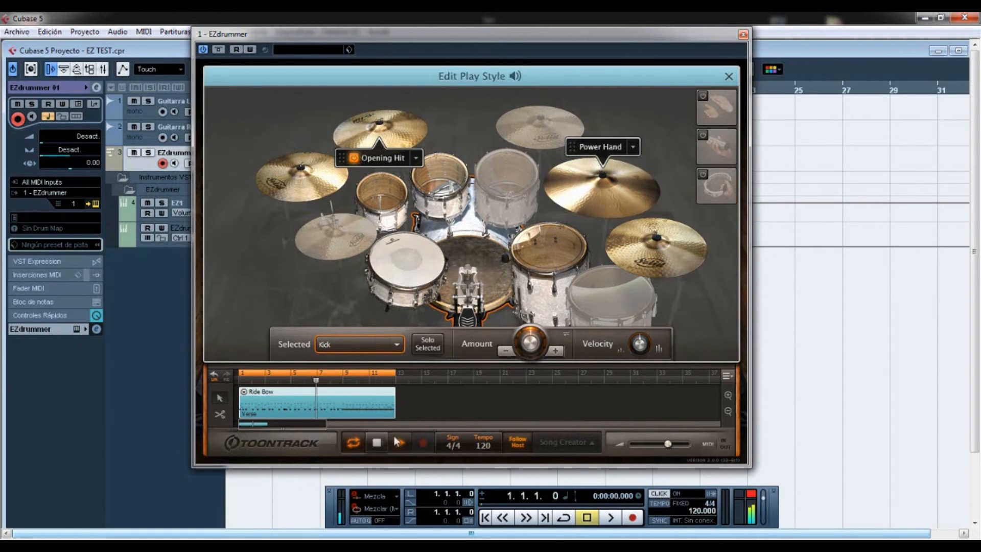
key(space)
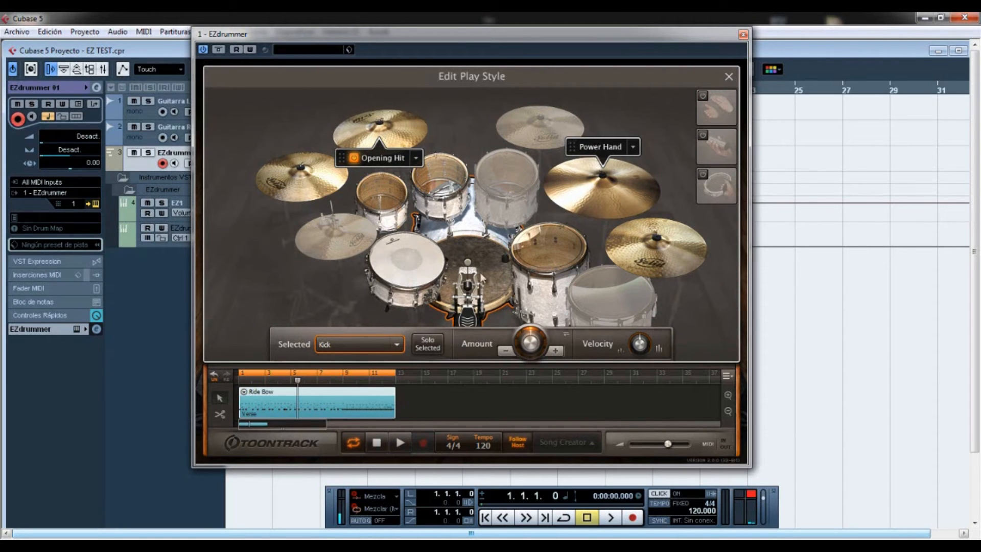
key(space)
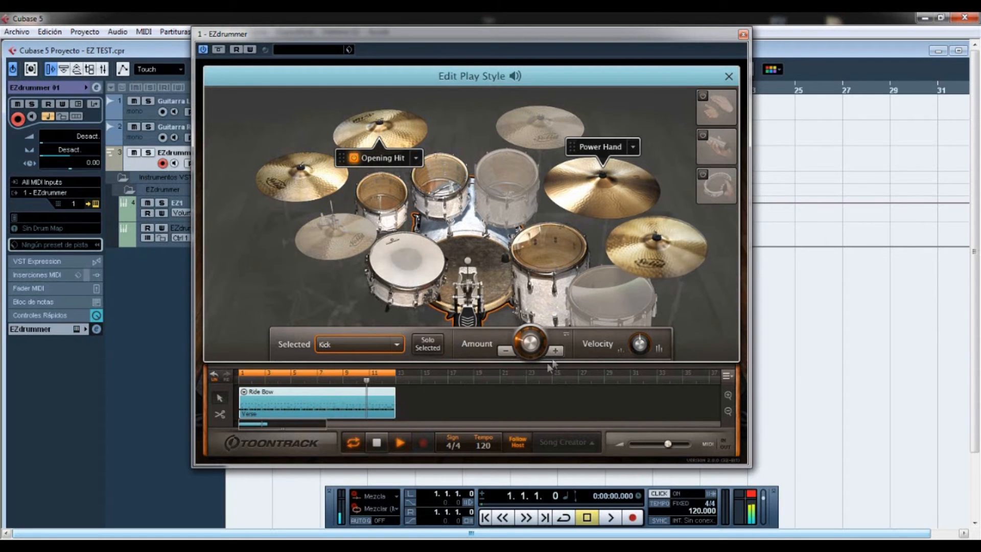
Solo the kick while the block plays, switch the soloed piece to the Snare, and turn Solo Selected off.
click(434, 347)
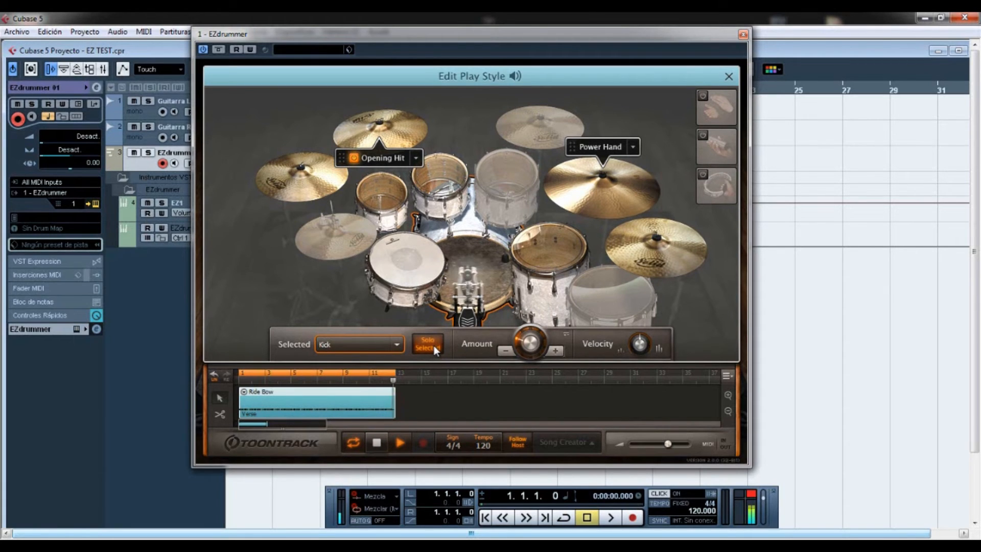
click(398, 344)
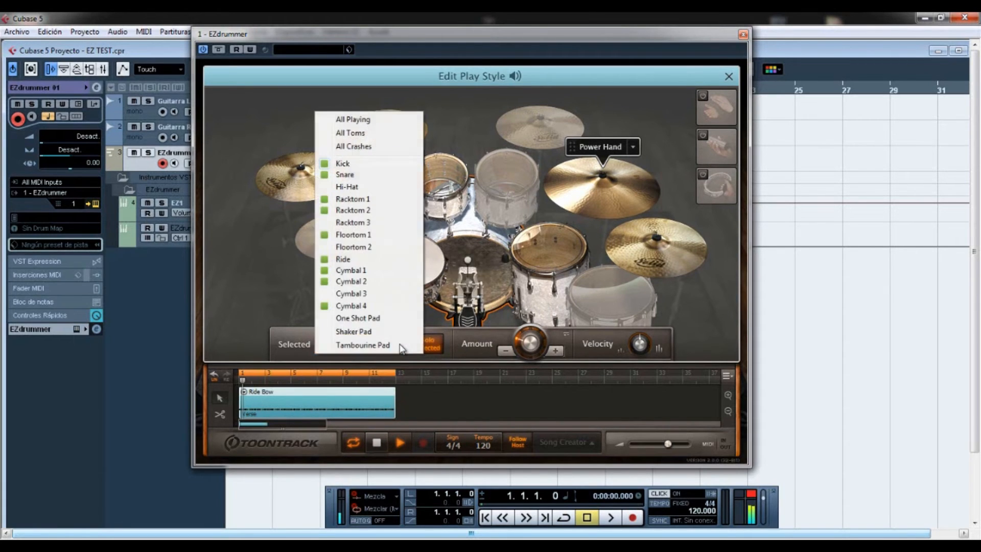
click(345, 174)
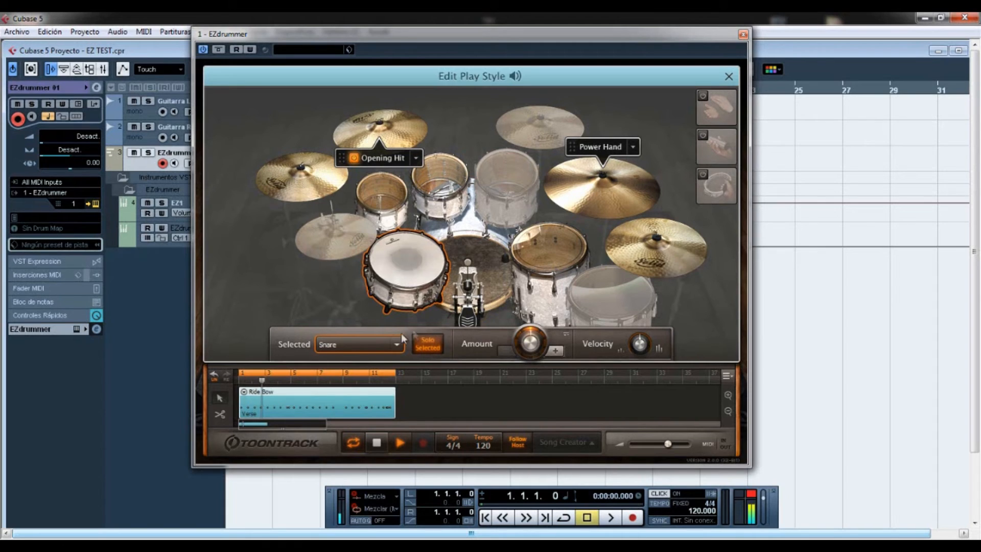
click(422, 346)
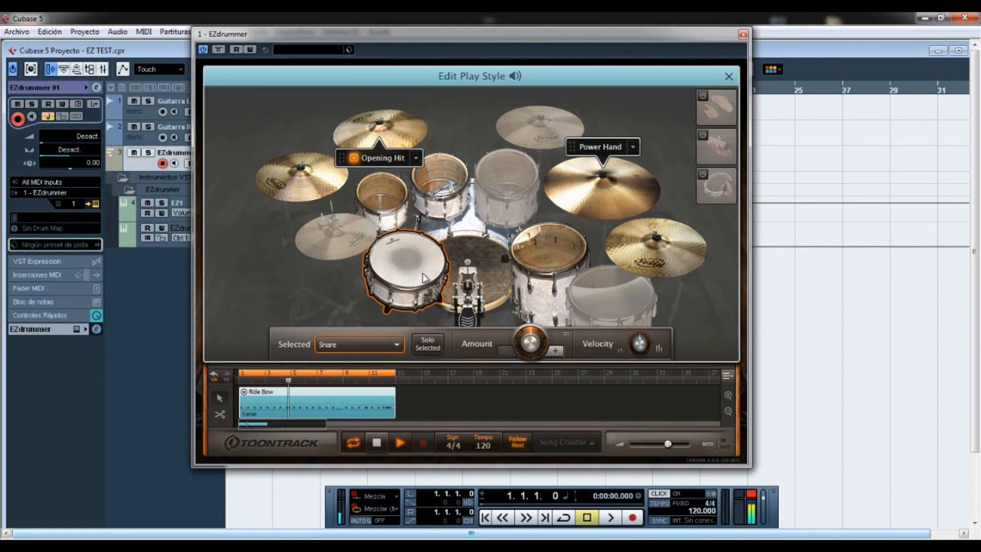
Raise the snare's Amount while the block plays, reduce it again step by step, and stop playback.
key(space)
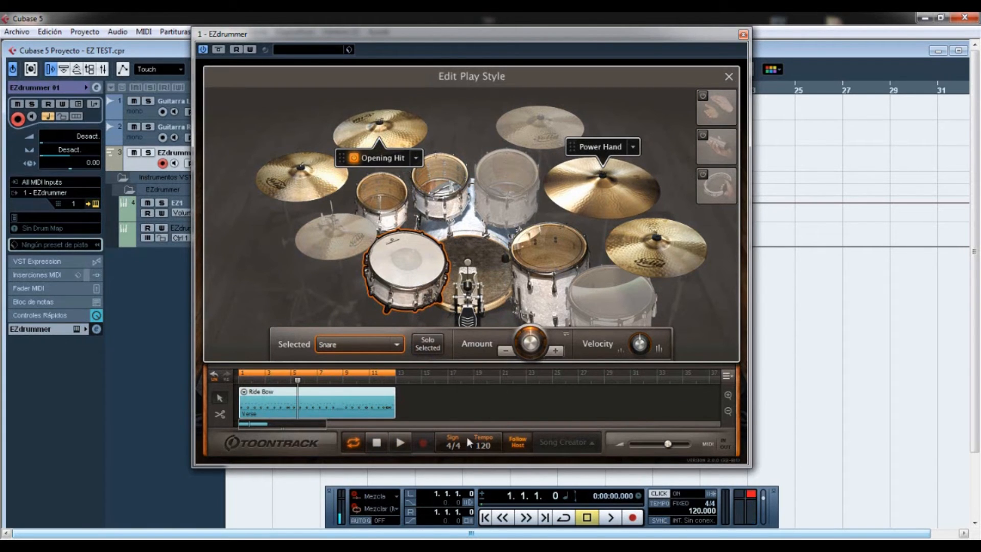
key(space)
click(560, 351)
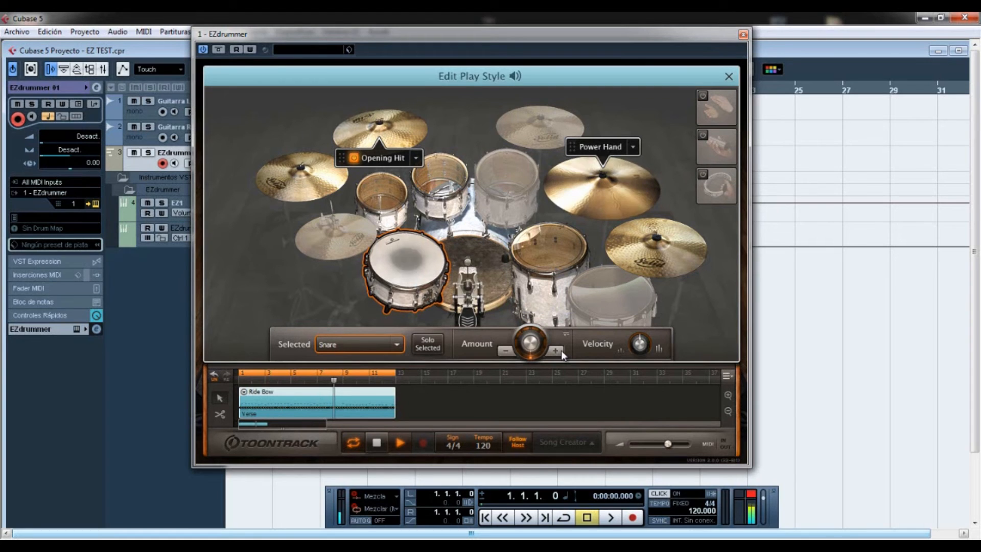
click(504, 352)
click(505, 351)
click(505, 352)
click(505, 351)
click(505, 352)
click(505, 352)
click(505, 352)
click(505, 352)
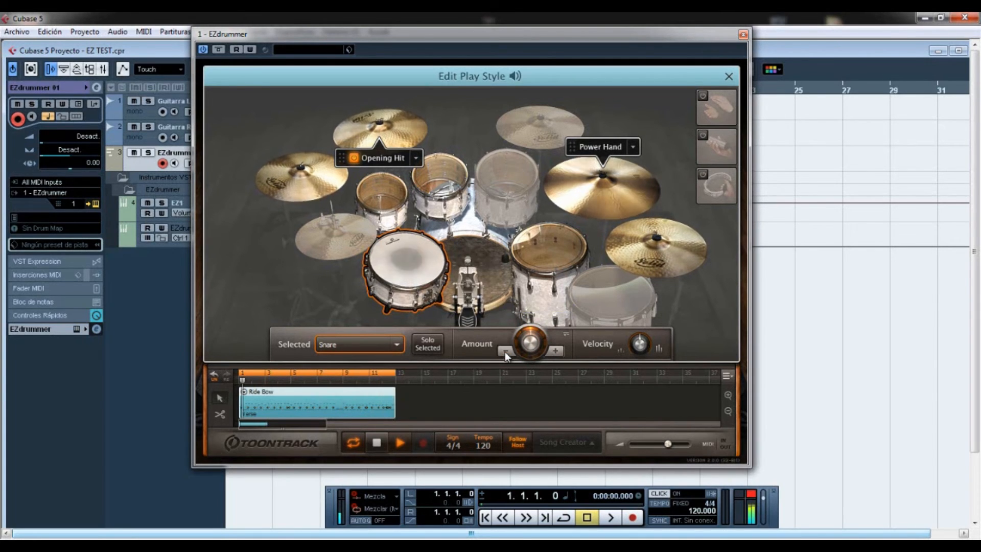
click(378, 443)
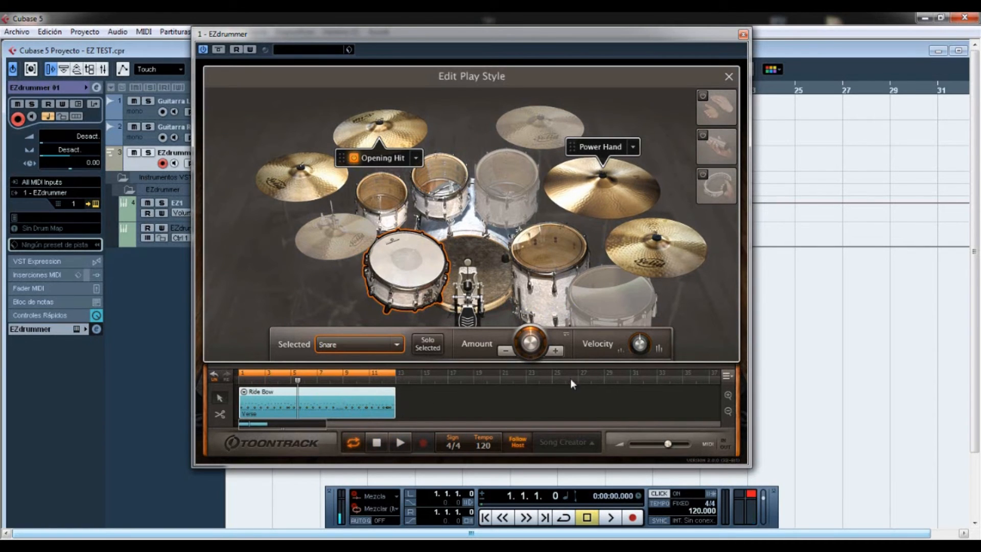
Close Edit Play Style and load the Ride Bow block into Song Creator as the source groove.
click(728, 78)
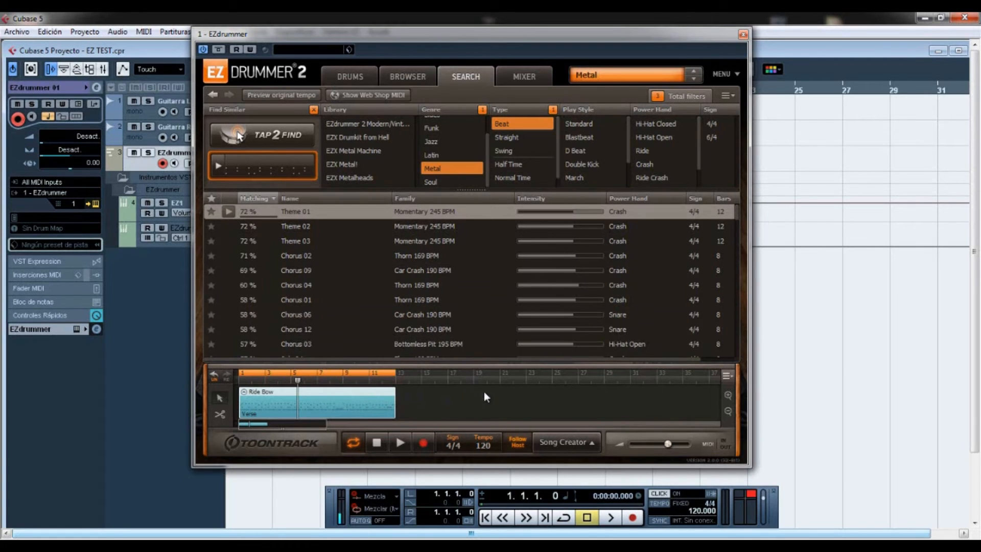
click(574, 443)
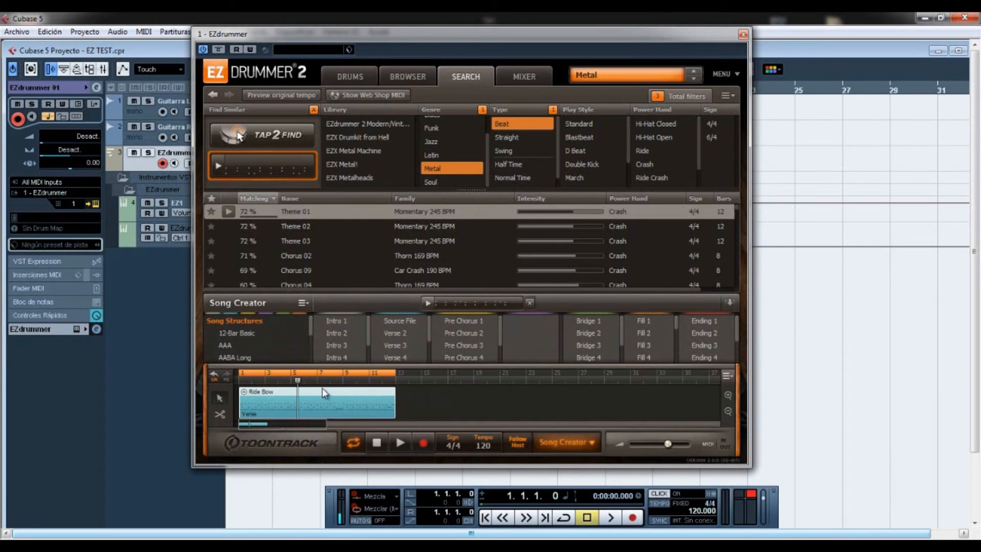
drag(321, 391, 446, 297)
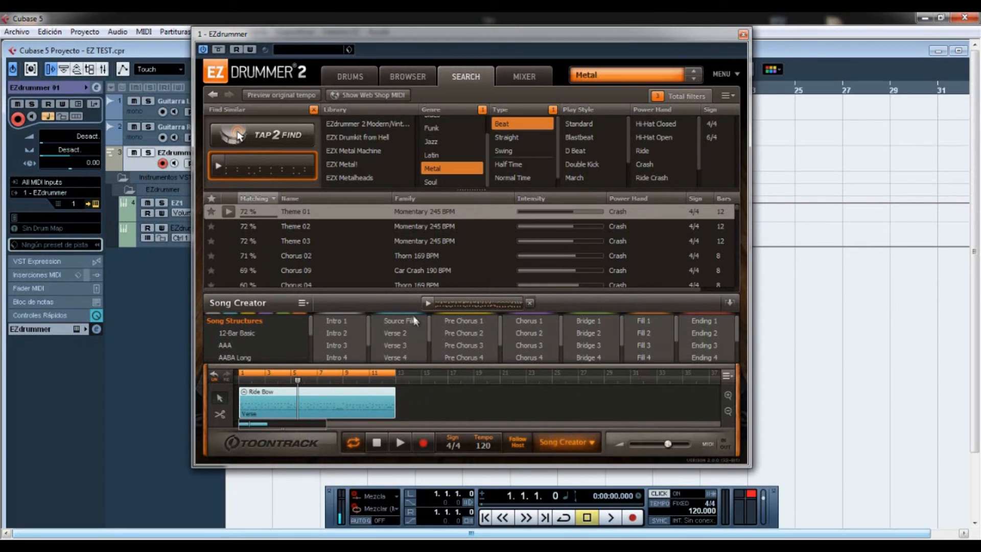
Browse the suggested song parts, place Pre Chorus 3 directly after the verse block, and play the transition between them.
drag(502, 326, 502, 353)
drag(563, 324, 565, 345)
drag(623, 330, 623, 350)
drag(676, 330, 677, 353)
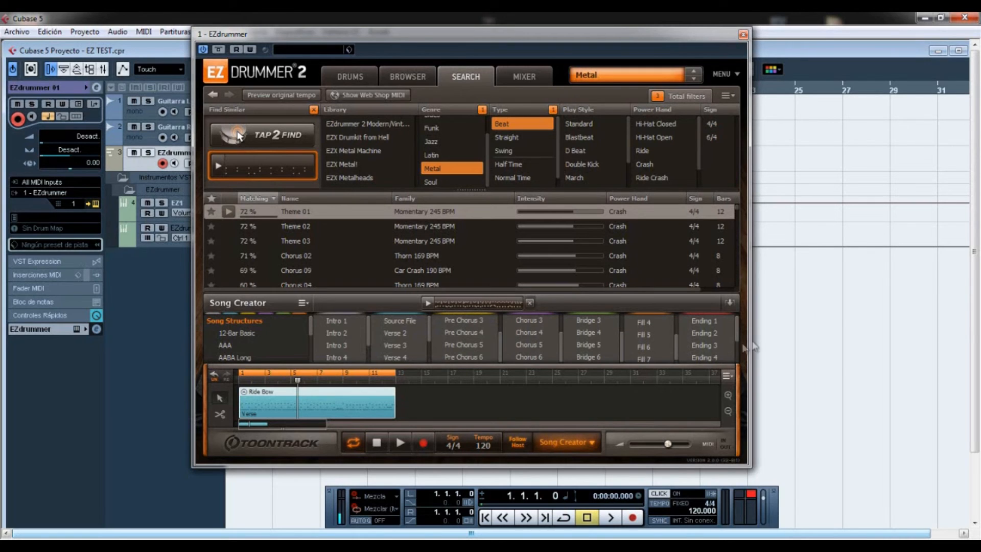
drag(739, 354, 735, 314)
click(439, 320)
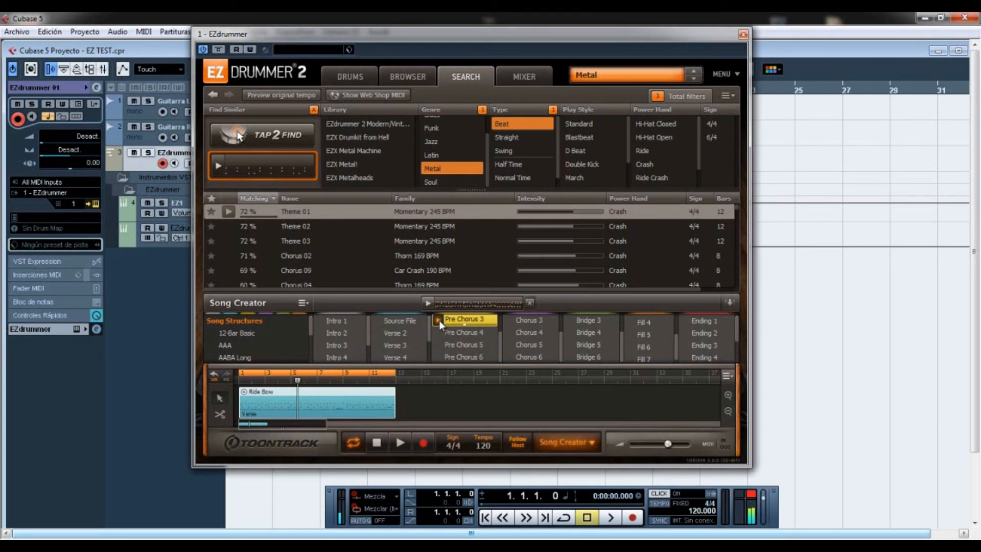
drag(480, 318, 449, 379)
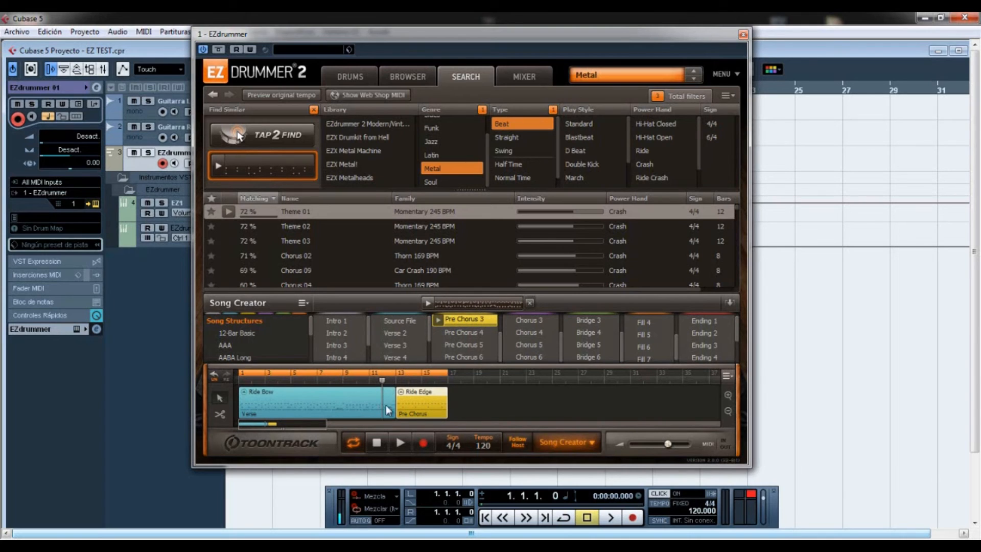
click(404, 446)
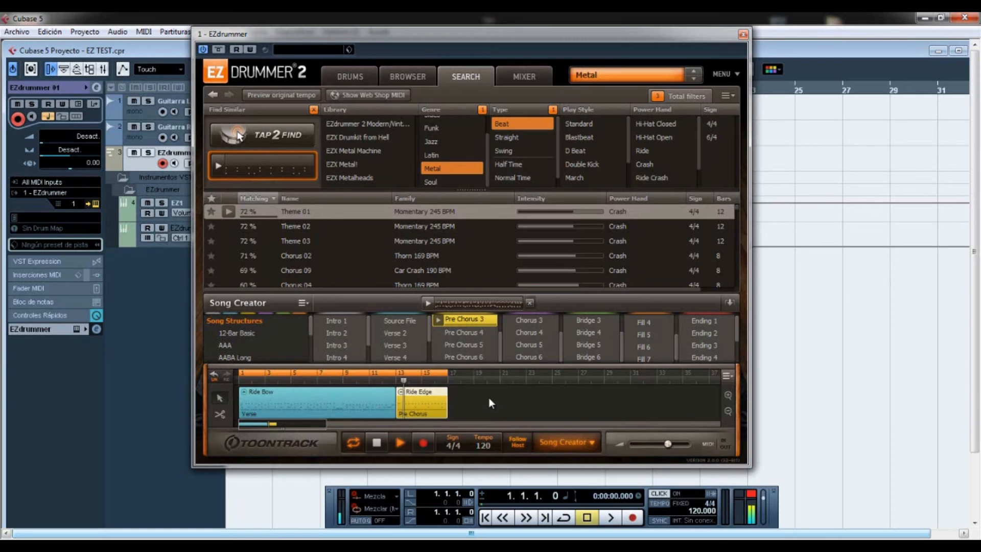
click(378, 443)
Try adding Racktom 1 hits to the Pre Chorus block in Edit Play Style, remove them, and close the editor.
click(401, 392)
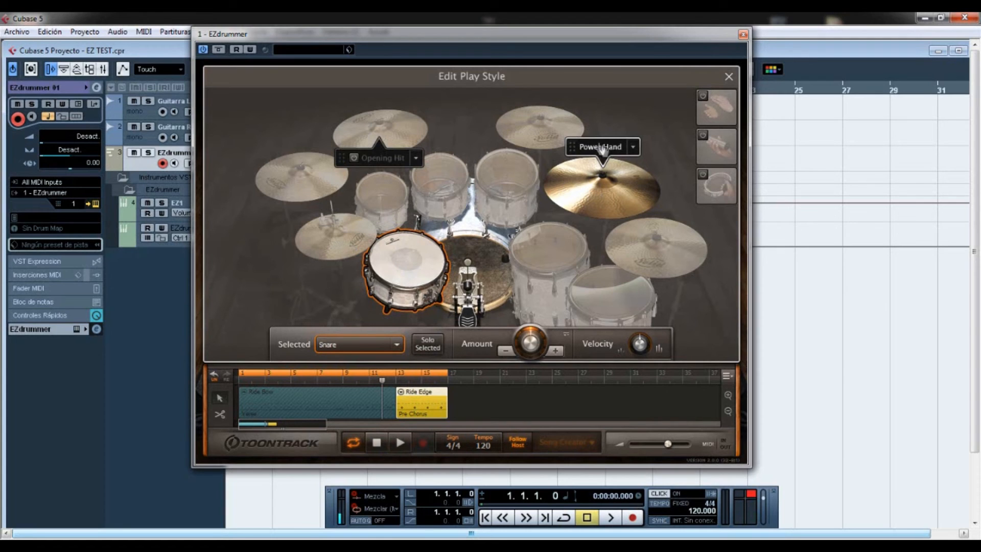
click(379, 185)
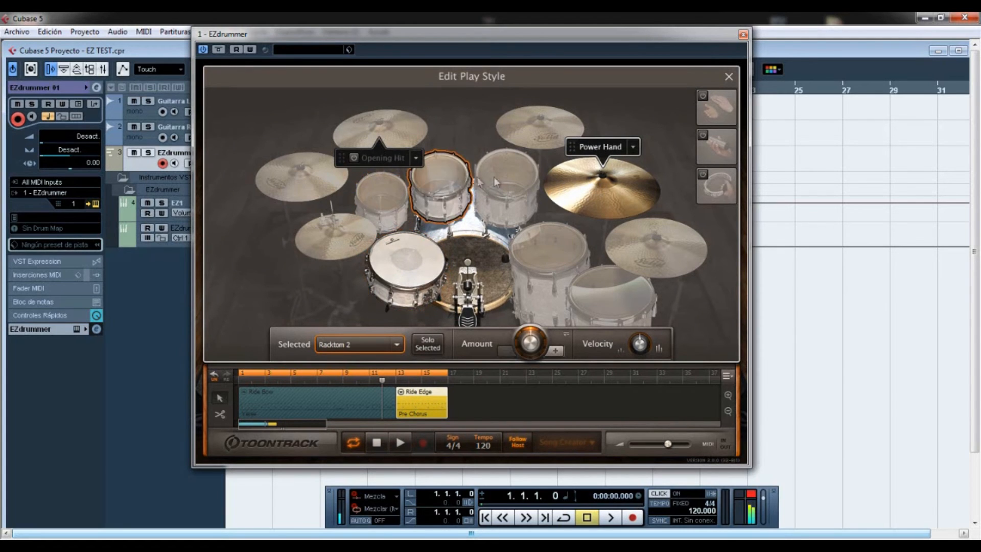
click(555, 351)
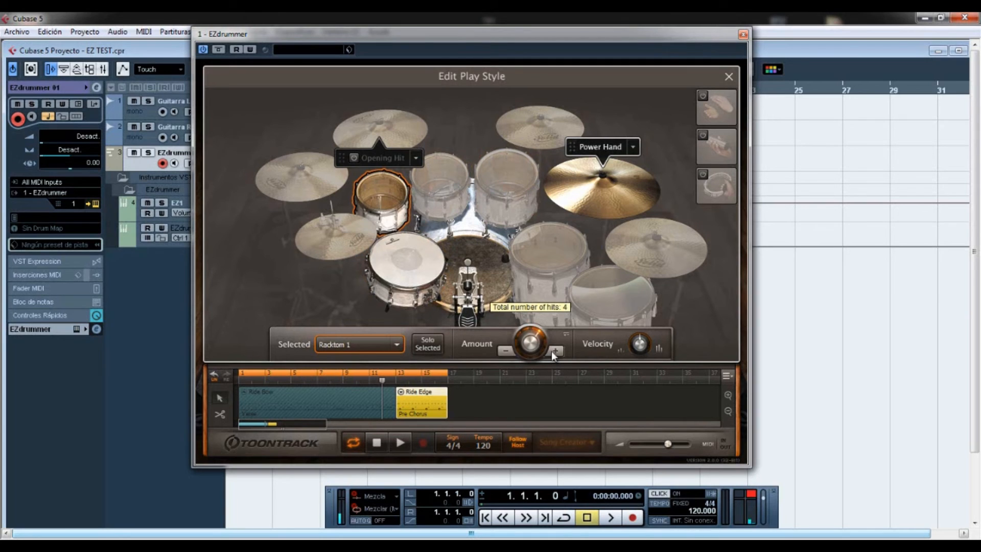
click(505, 351)
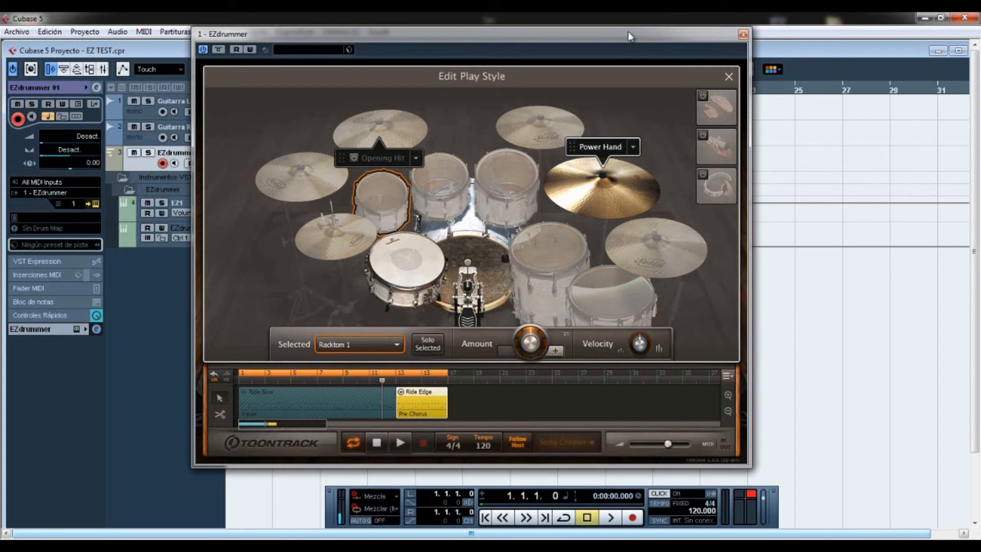
click(729, 78)
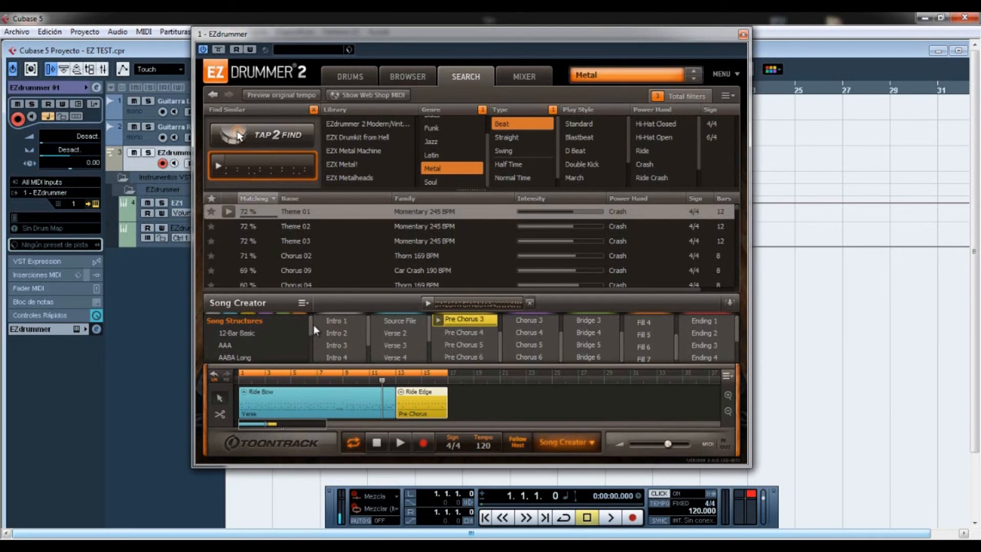
Select the 12-Bar Basic song structure and delete both blocks from the song track.
click(241, 333)
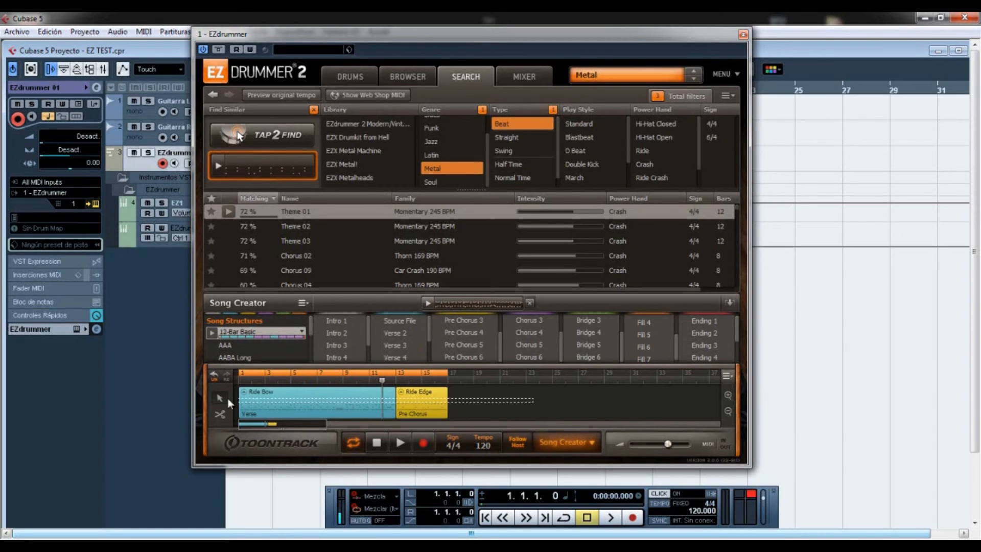
right_click(308, 398)
click(344, 304)
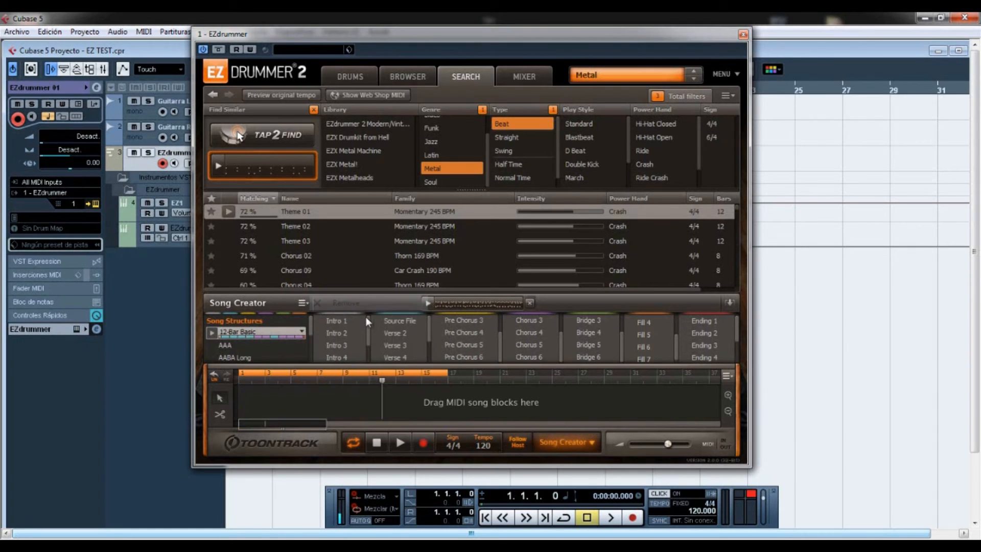
Place the 12-Bar Basic structure at the start of the song track and bring all its blocks into view.
drag(234, 331, 242, 395)
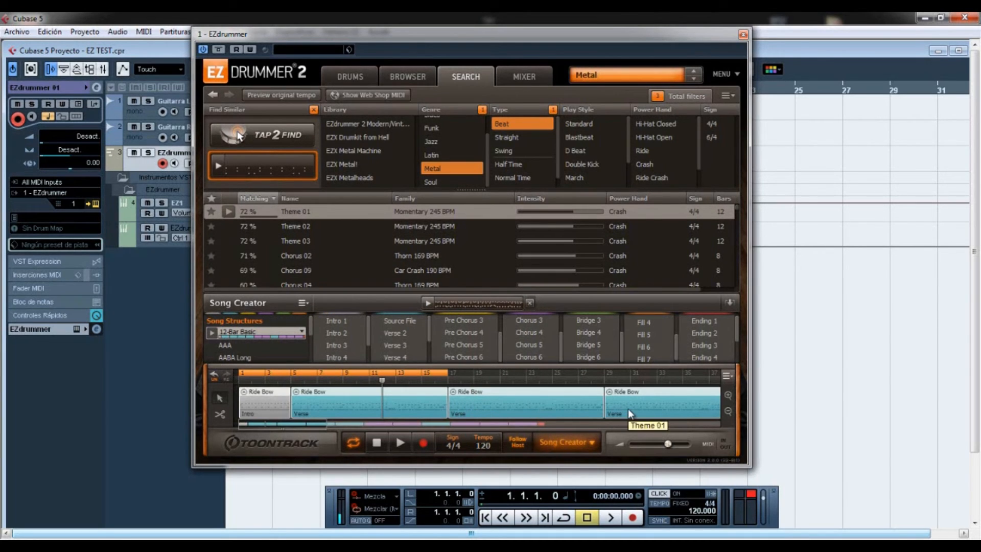
click(728, 411)
click(729, 411)
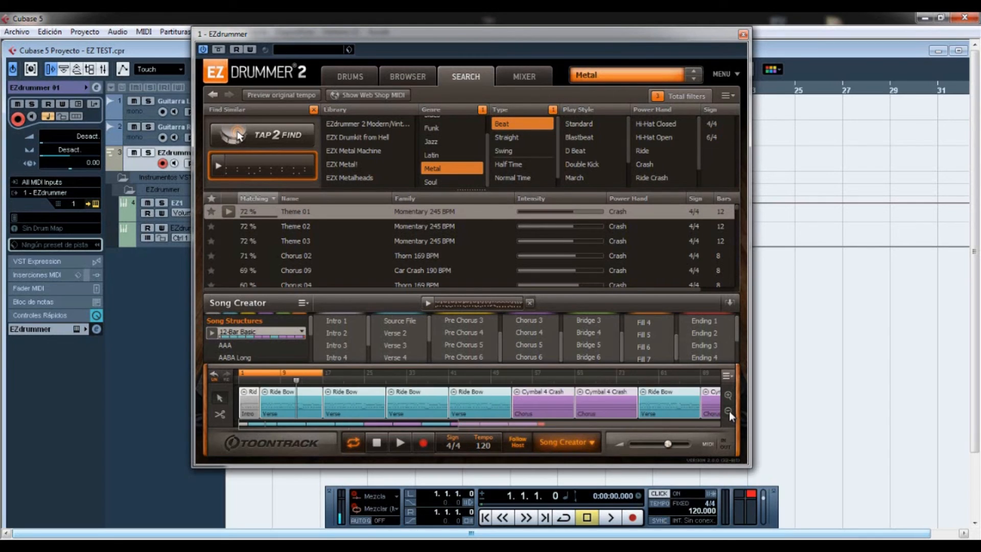
click(729, 411)
click(728, 397)
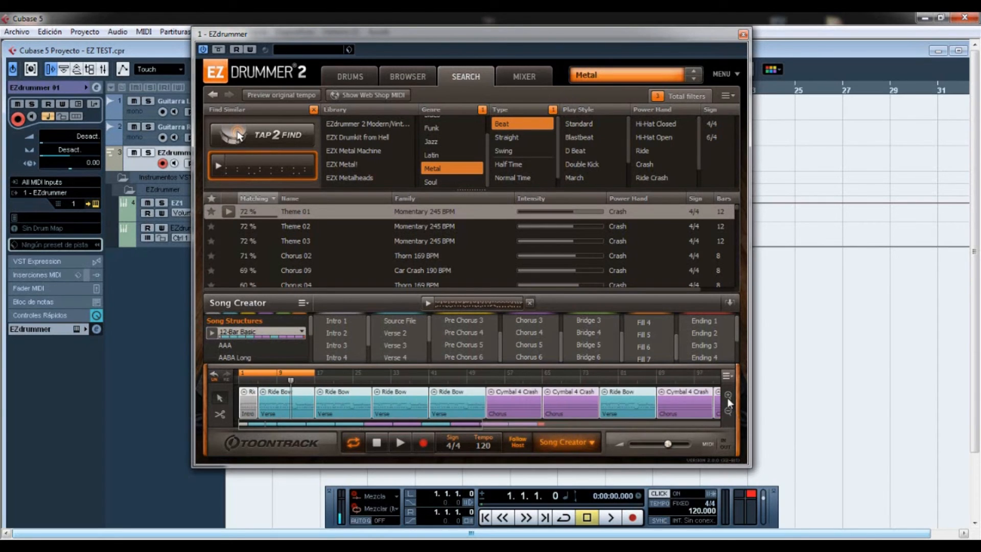
click(728, 412)
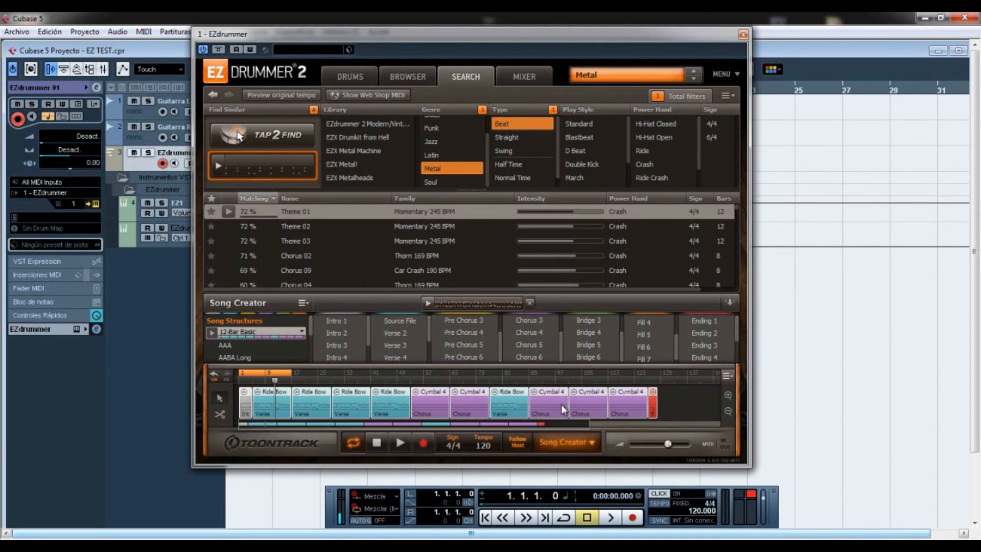
Play the song track with looping off, skipping ahead to the first chorus block, and stop playback.
click(394, 444)
click(353, 443)
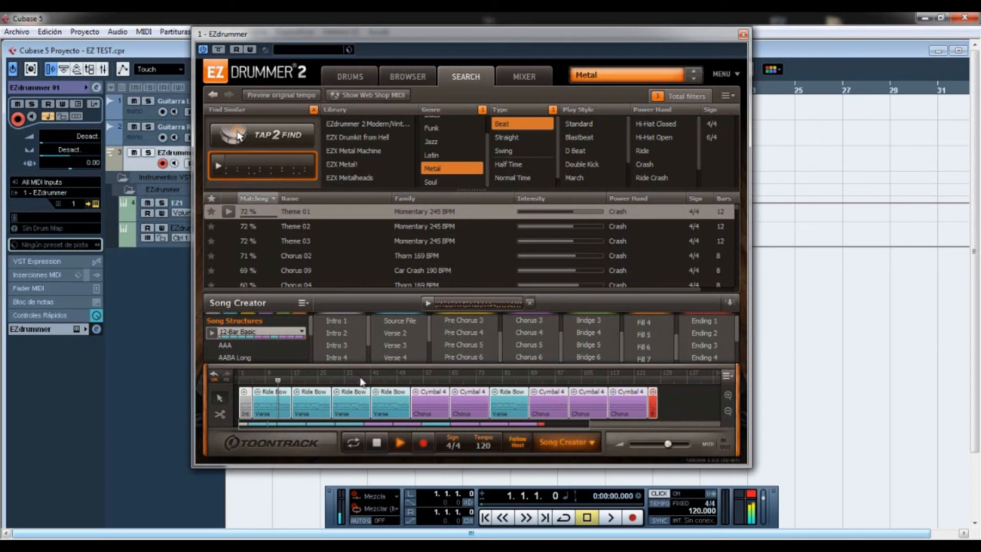
click(385, 375)
click(425, 378)
click(398, 442)
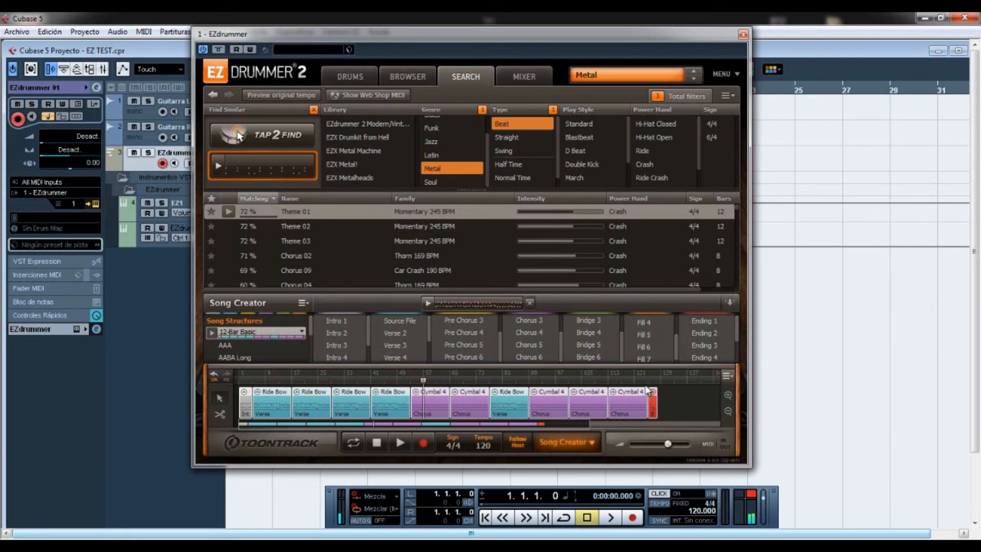
Remove all blocks after the first verse from the song track, keeping only the intro and that verse.
drag(669, 400, 230, 404)
right_click(301, 404)
drag(688, 396, 269, 406)
right_click(305, 403)
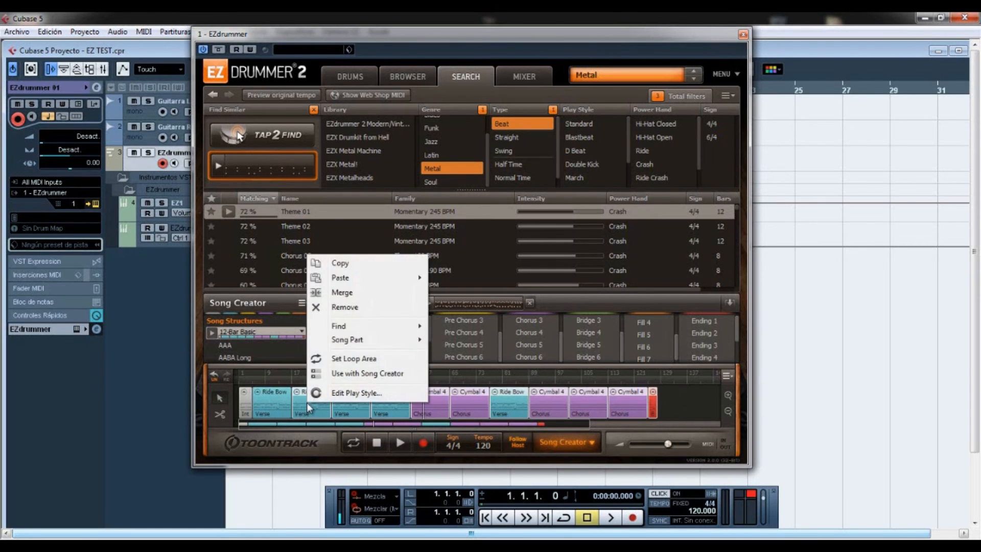
click(345, 309)
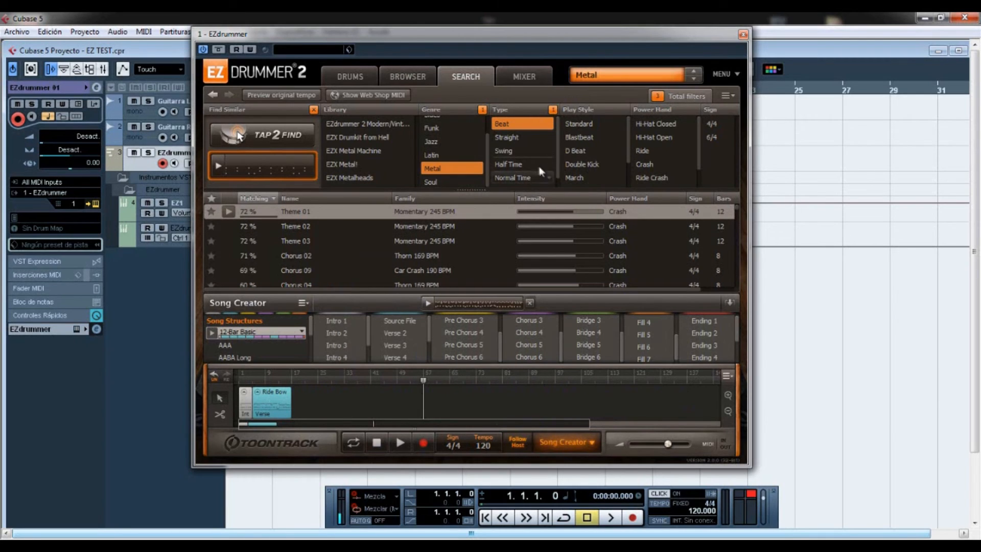
Close Song Creator and clear the Genre and Type filters from the groove search.
click(730, 303)
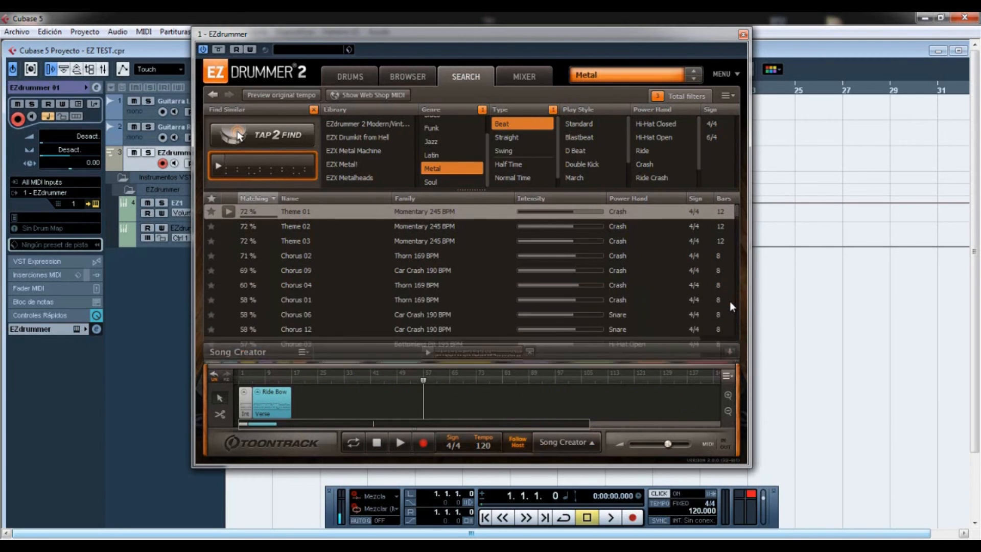
click(482, 109)
click(552, 110)
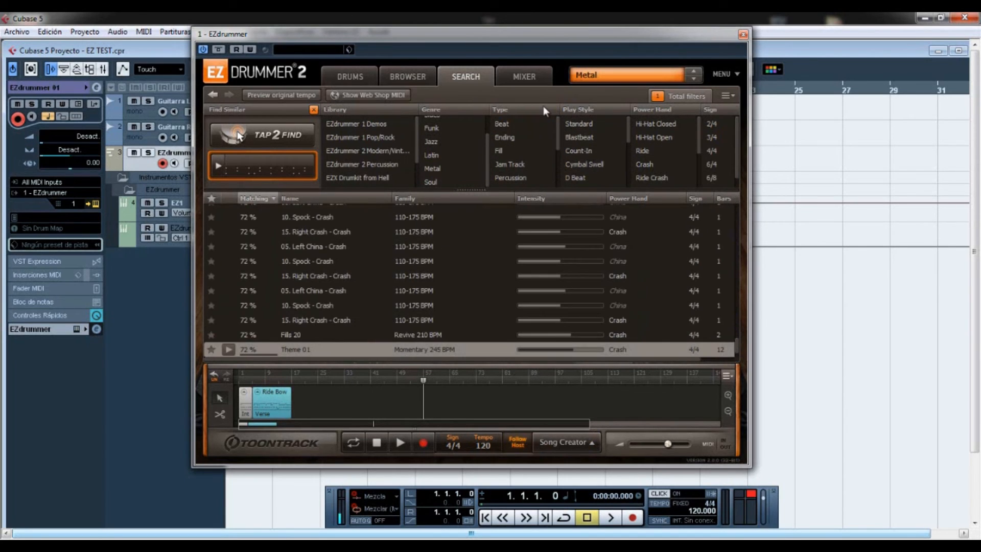
Show the mixer and load the Basic preset from the EZdrummer 2 Modern library.
click(518, 75)
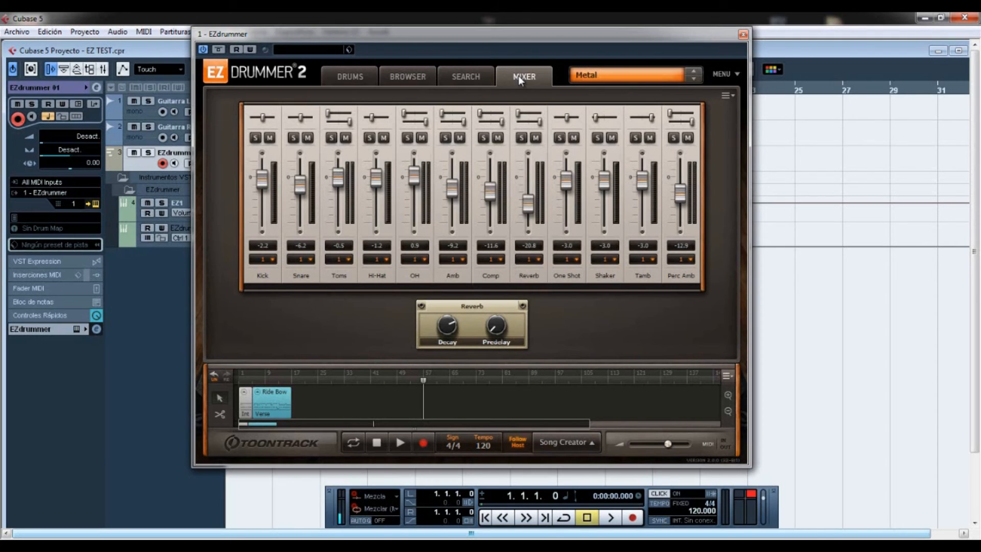
click(466, 322)
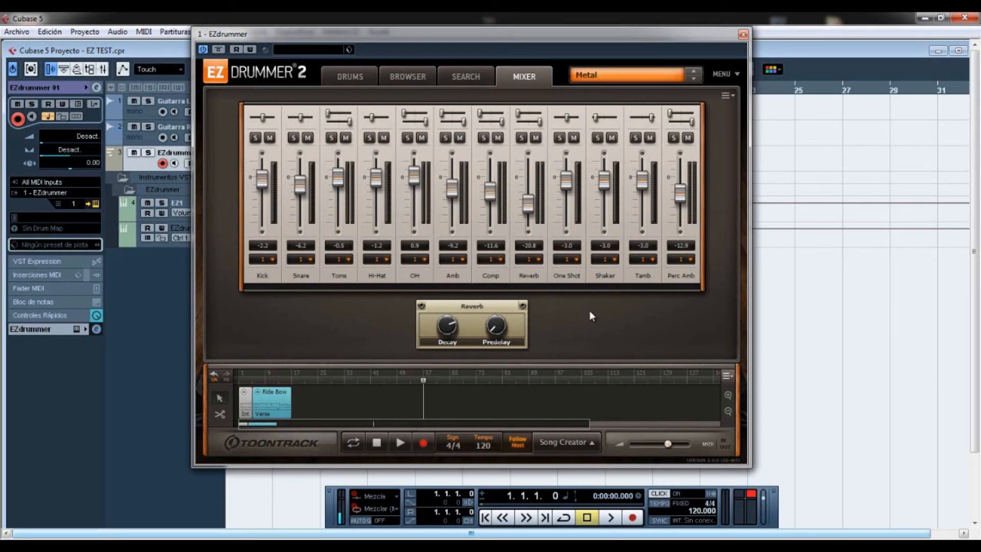
click(602, 82)
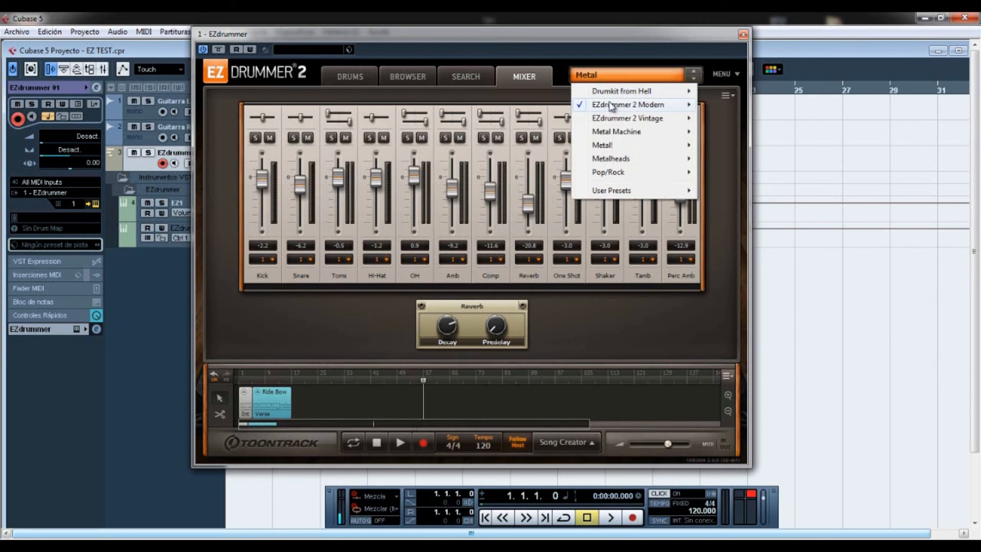
mouse_move(611, 105)
click(723, 104)
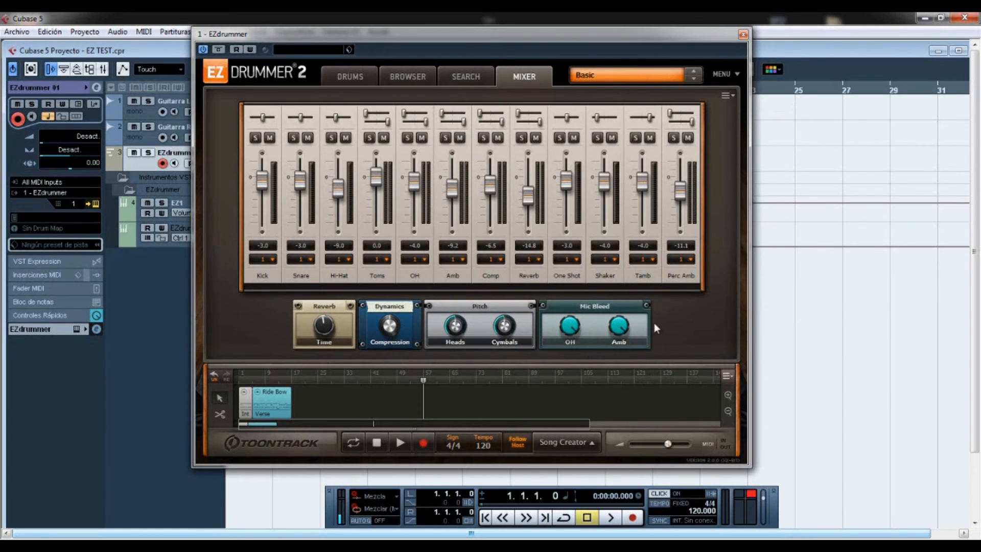
Loop the song track from its start, set Compression to about 58.5%, and raise the Comp channel to -4.2.
click(408, 329)
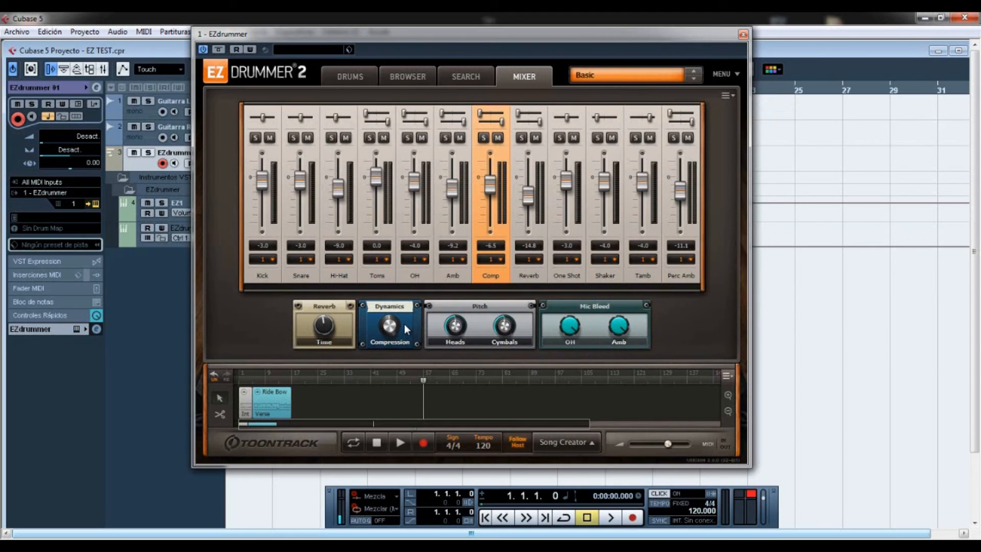
drag(403, 324, 390, 287)
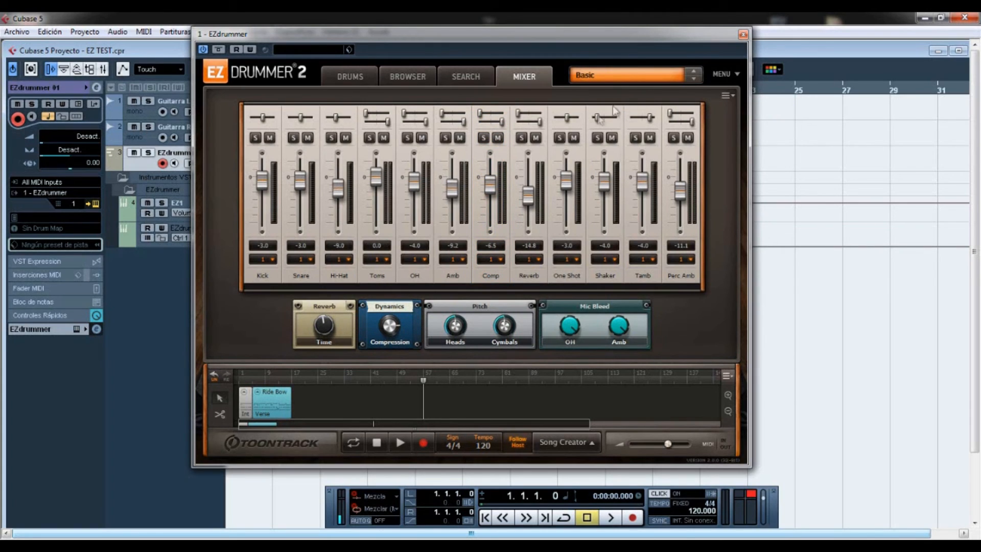
click(355, 447)
click(399, 445)
click(376, 444)
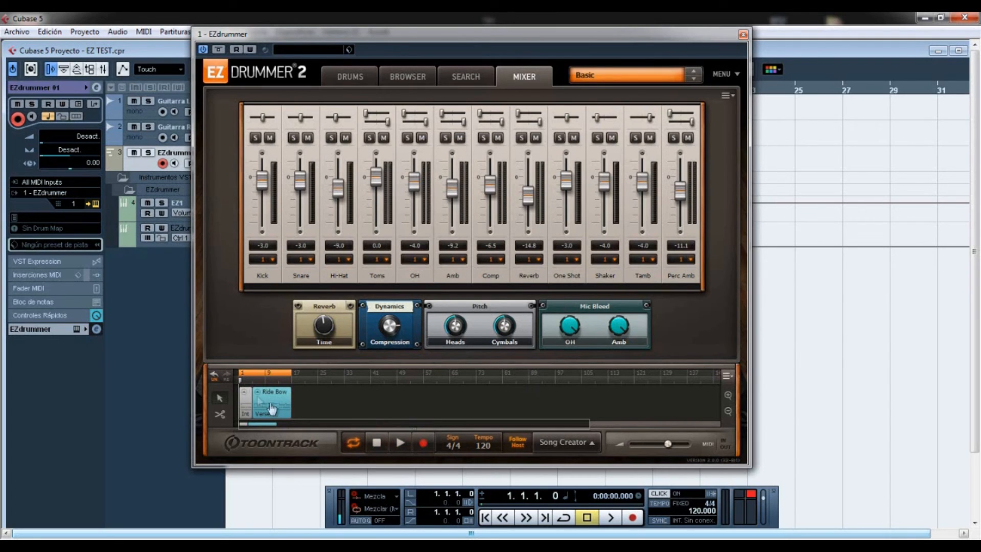
click(398, 445)
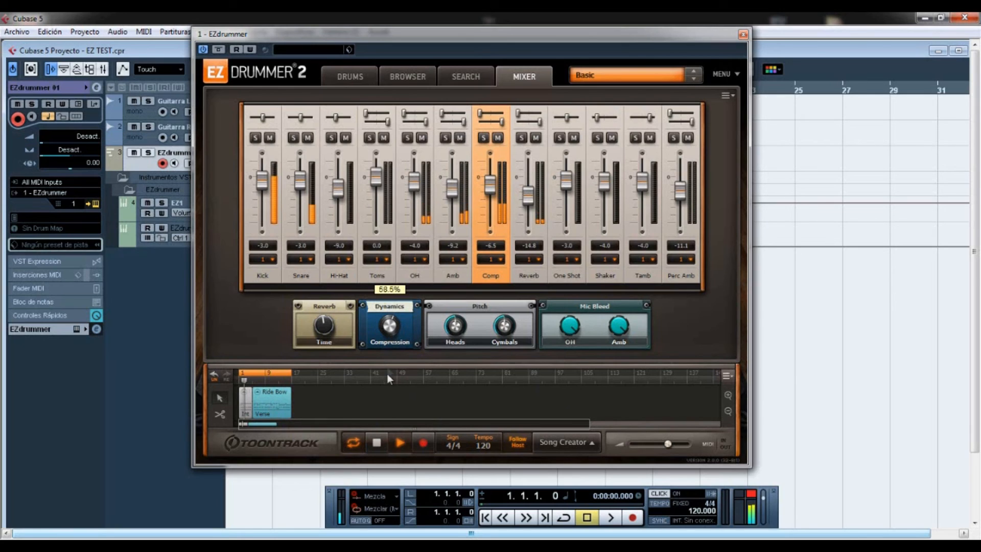
mouse_move(490, 184)
mouse_down()
mouse_move(490, 163)
mouse_move(493, 186)
mouse_up()
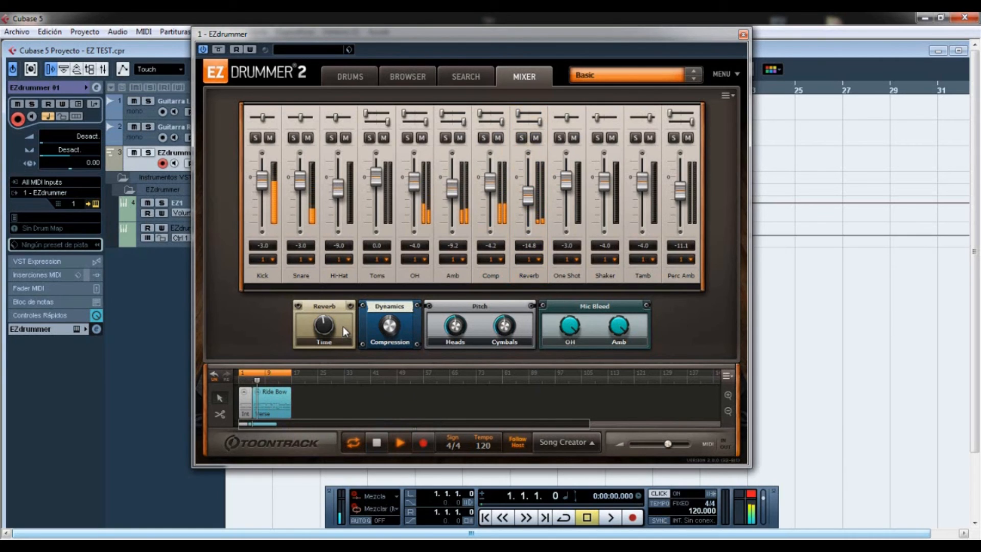
Raise the Reverb Time to about 76% during playback, and stop the loop.
drag(343, 326, 324, 265)
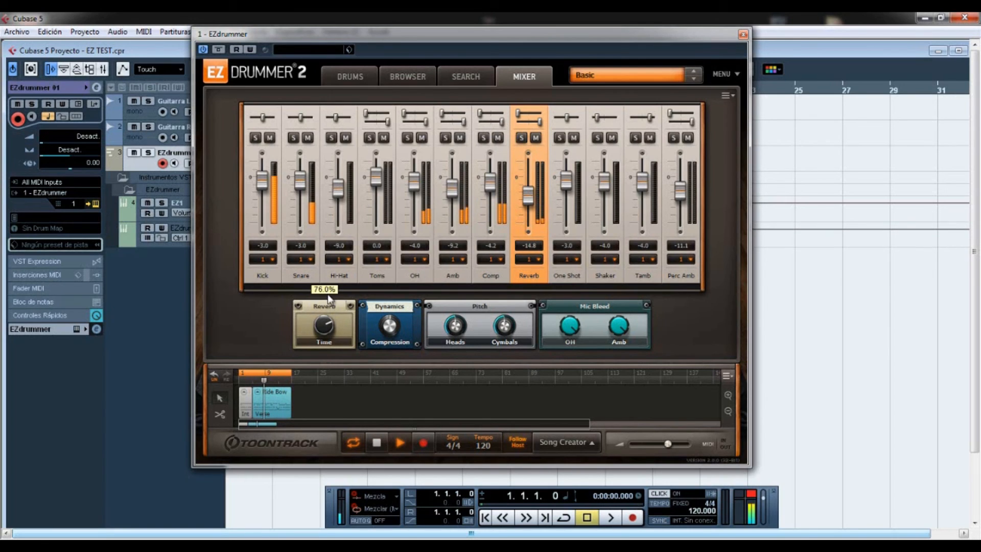
click(376, 442)
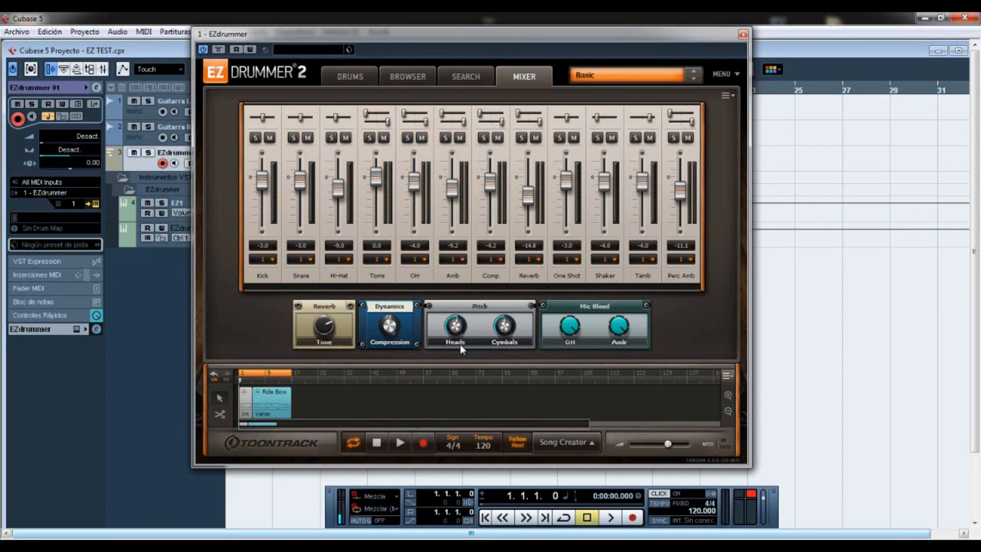
Try higher and lower Heads pitch settings, playing the loop to compare the drum sound.
mouse_move(456, 329)
mouse_down()
mouse_move(457, 350)
mouse_move(451, 330)
mouse_up()
click(400, 443)
mouse_move(451, 328)
mouse_down()
mouse_move(457, 287)
mouse_move(451, 370)
mouse_move(454, 325)
mouse_up()
click(377, 443)
drag(453, 326, 452, 261)
drag(456, 311, 462, 375)
key(space)
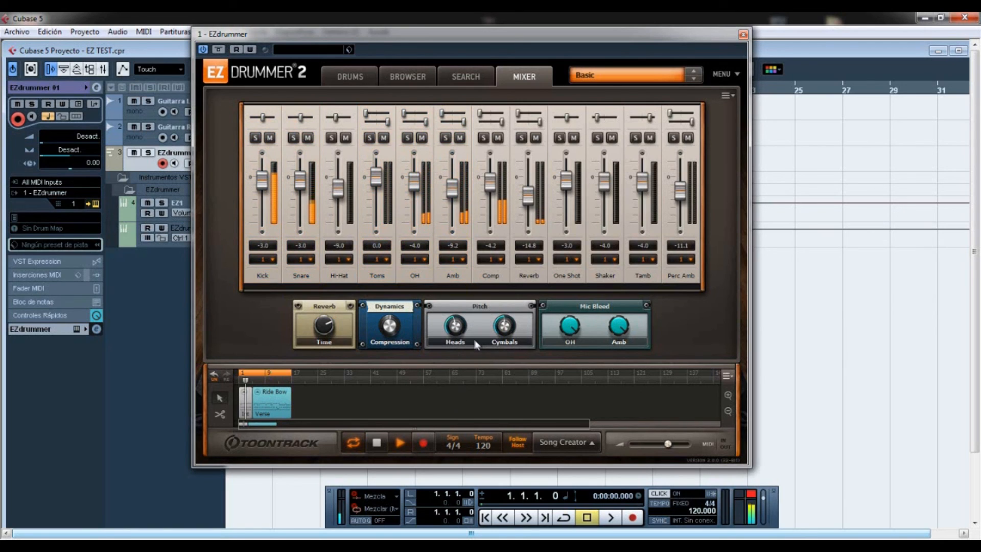
key(space)
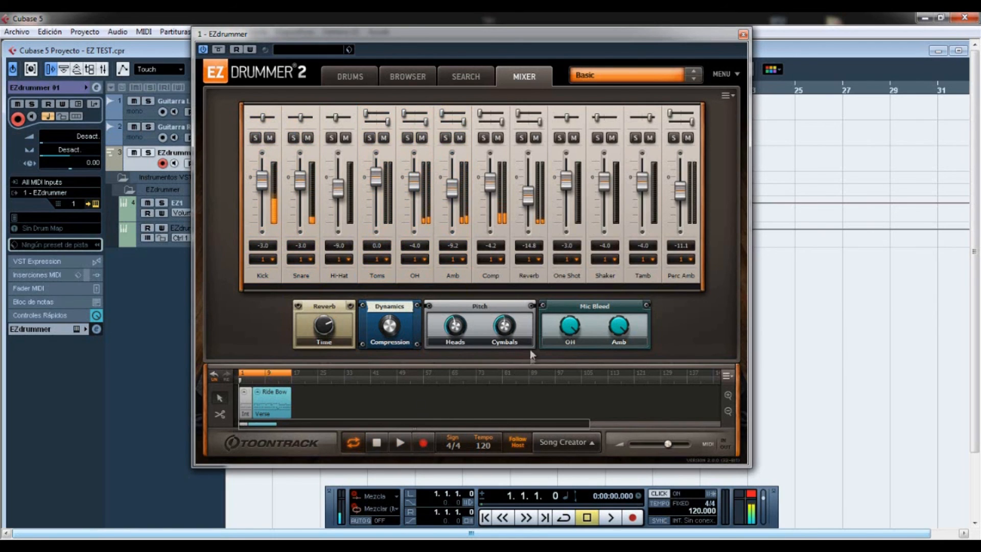
Audition the Cymbals pitch during loop playback and raise the OH channel to 0.1, stopping when finished.
drag(508, 326, 499, 283)
click(399, 441)
drag(508, 326, 507, 314)
drag(414, 187, 415, 178)
drag(506, 324, 508, 412)
click(378, 444)
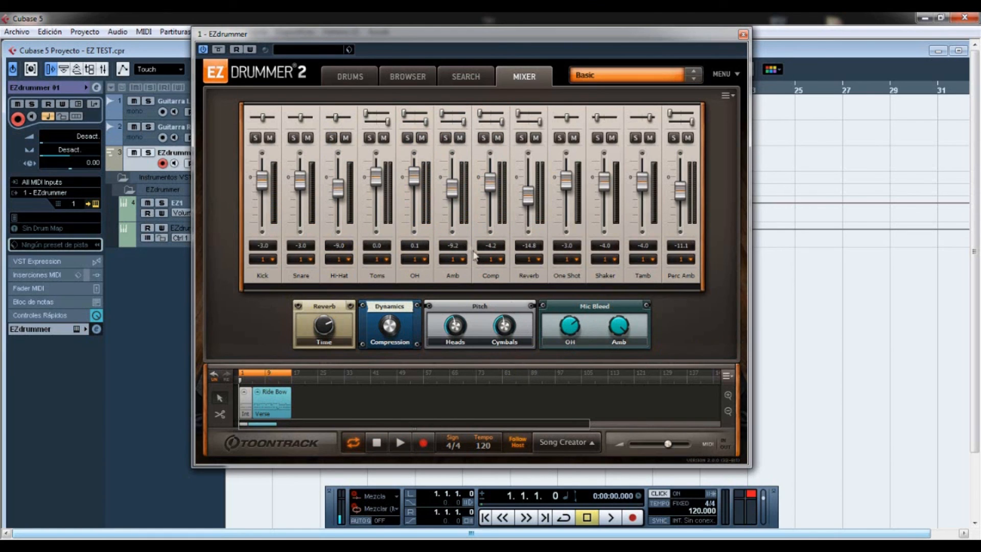
Solo the OH channel and play the loop while lowering and raising the OH mic bleed.
click(407, 138)
click(401, 444)
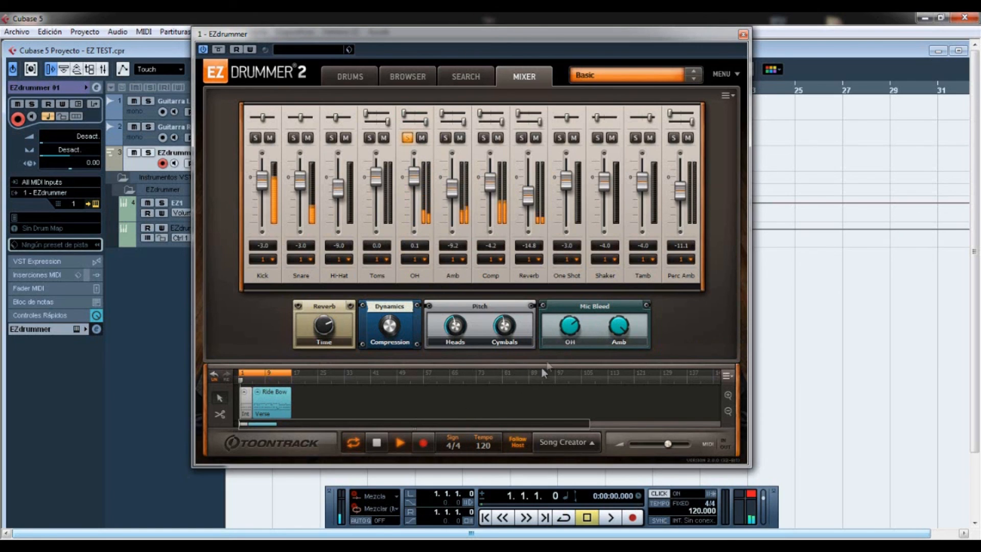
drag(566, 335, 564, 388)
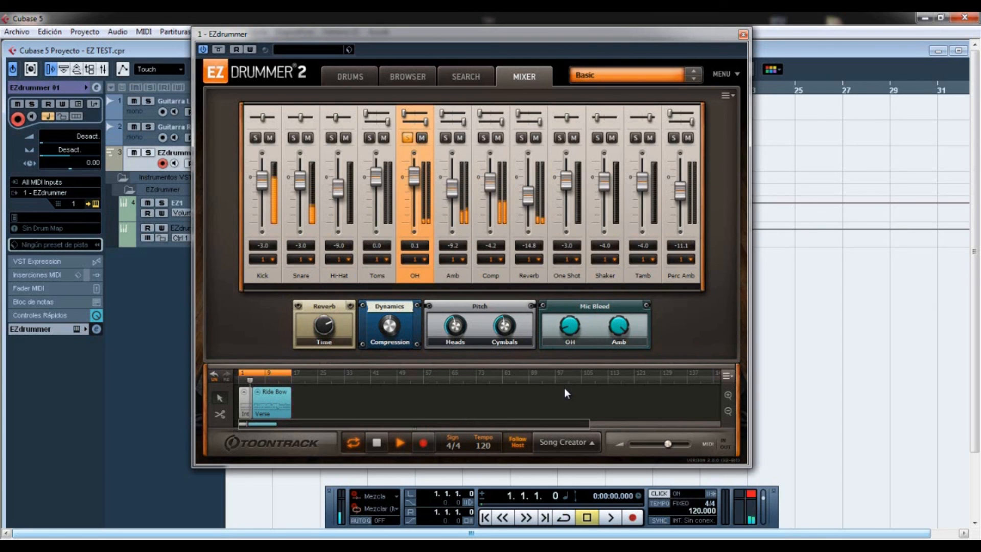
drag(564, 388, 563, 289)
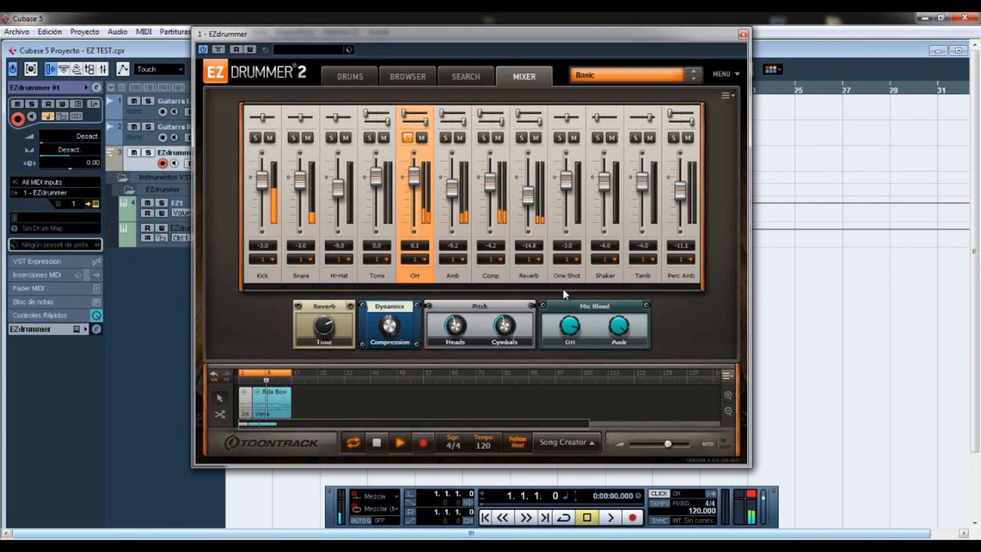
Adjust the Amb and OH mic bleed, lower the OH channel to -8.4, and stop playback.
click(619, 326)
click(570, 326)
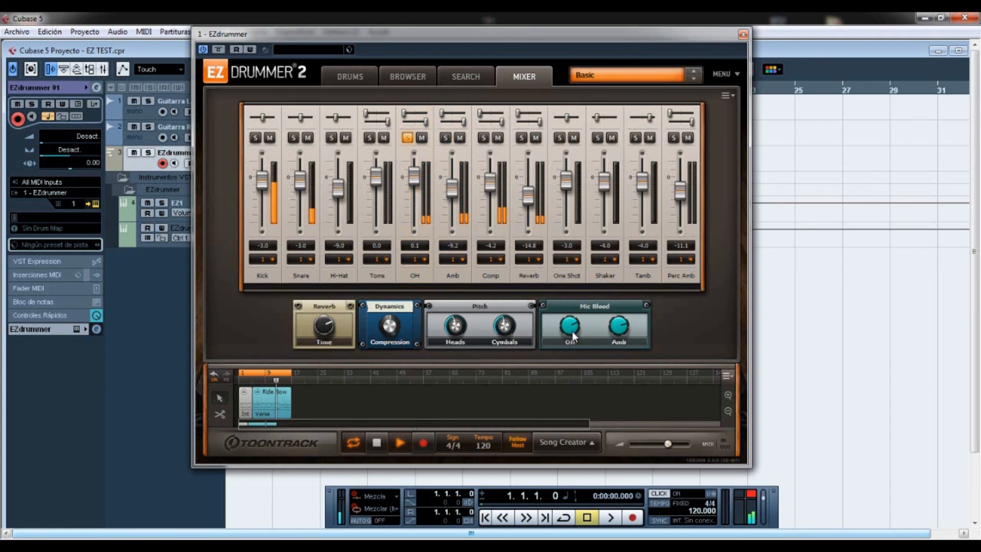
drag(415, 180, 416, 195)
click(380, 444)
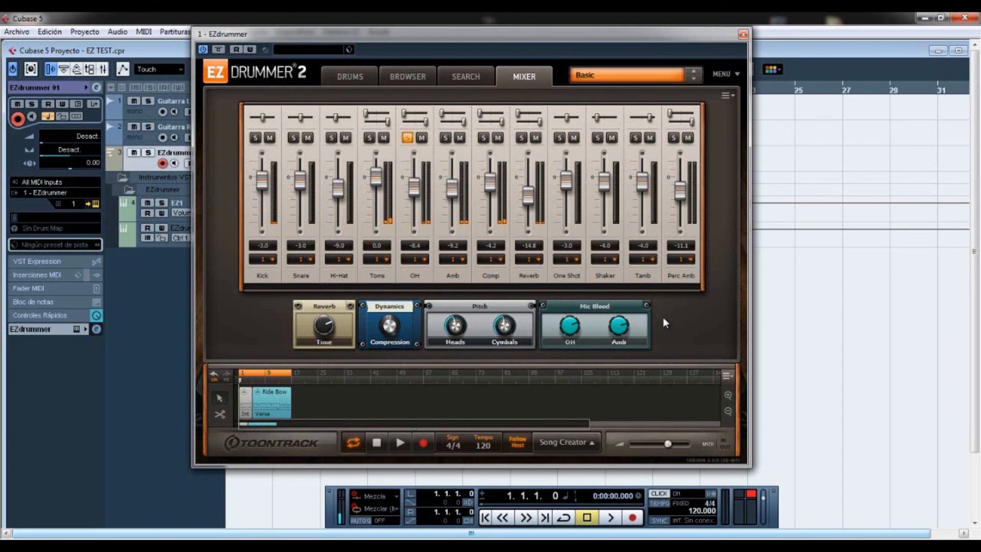